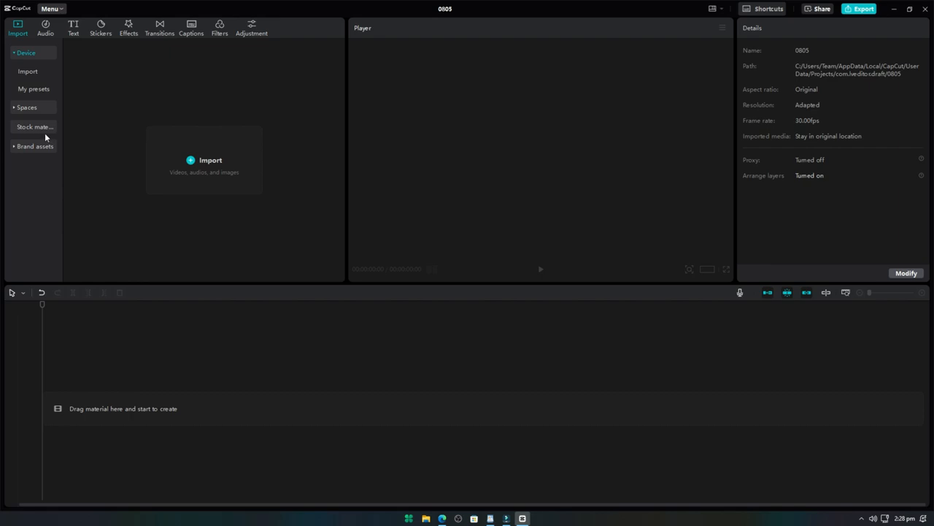
Step: Add the favorited camera lens stock clip to the timeline and place the playhead at 00:00:03:25
click(43, 129)
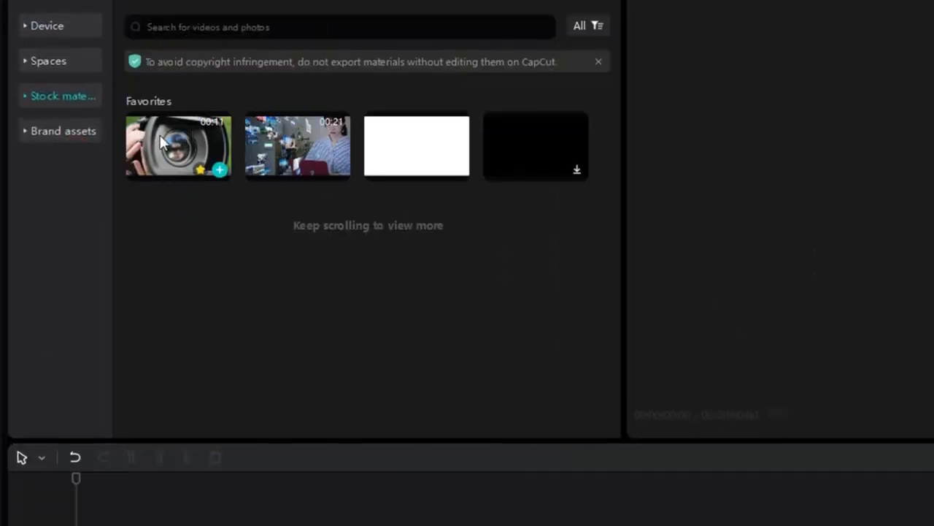
drag(161, 207, 274, 305)
click(343, 158)
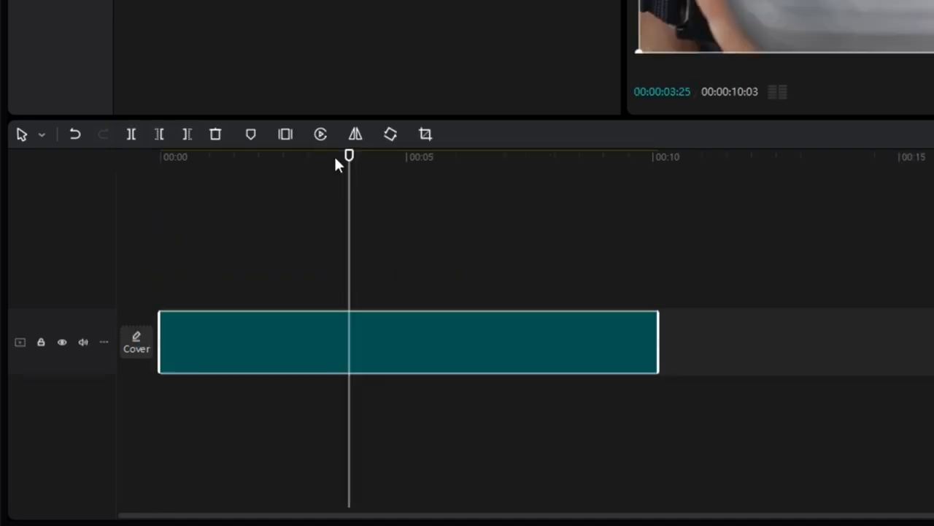
click(351, 155)
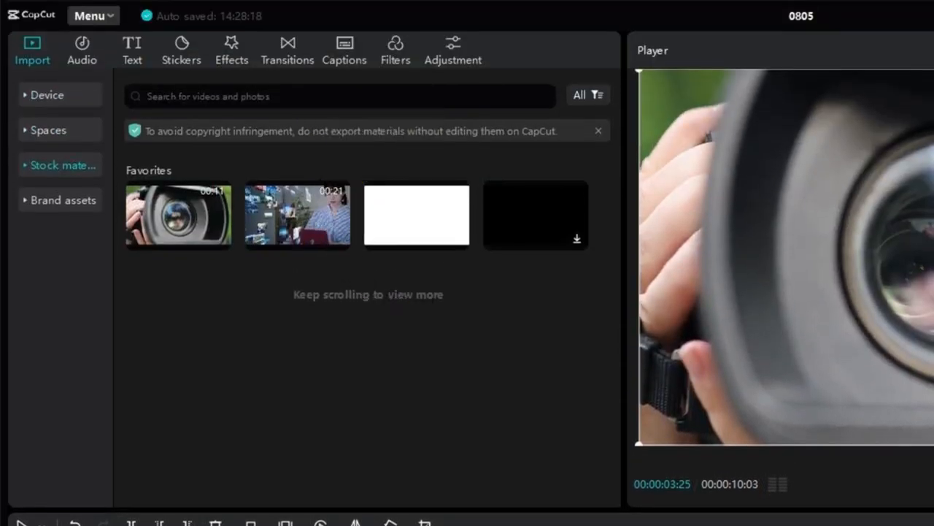
Step: Add a custom adjustment layer above the camera clip and extend it to the clip's full length
click(456, 46)
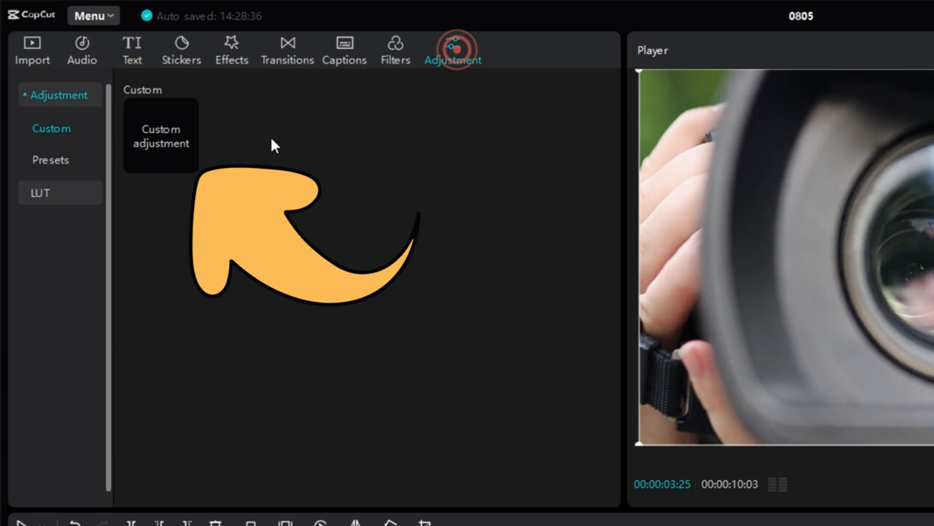
drag(171, 129, 164, 287)
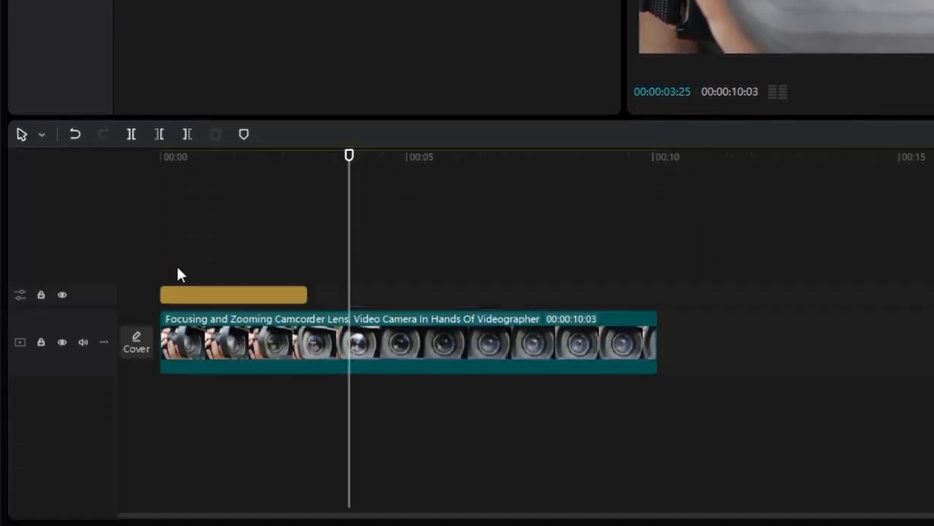
drag(307, 295, 667, 337)
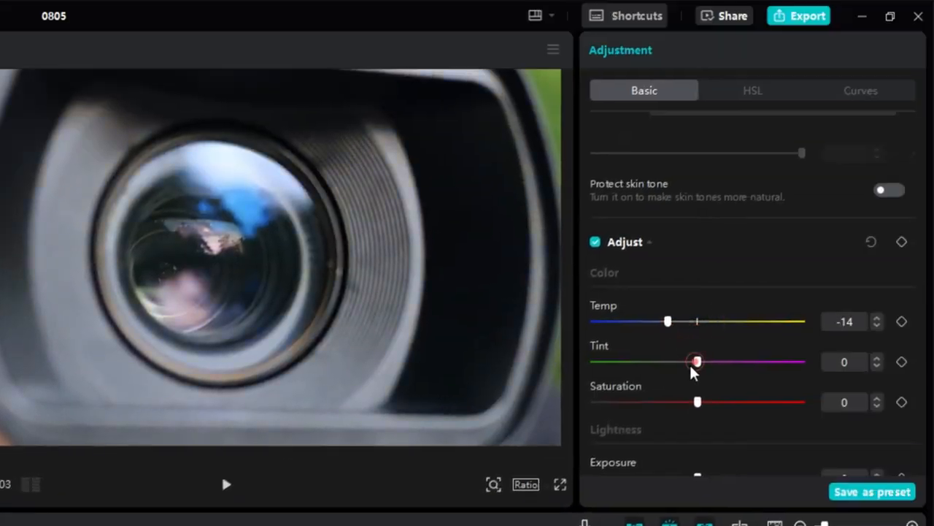
Step: On the adjustment layer, set Temp to -14, Tint to -13, Saturation to 28, Exposure to 11, Contrast to 13 and Highlight to -12
drag(693, 371, 754, 398)
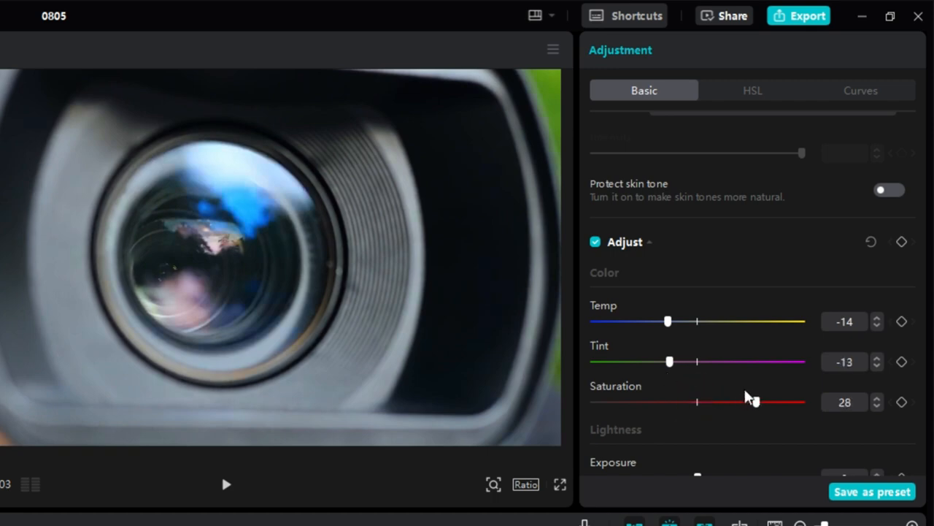
scroll(730, 400, down, 3)
drag(699, 345, 720, 346)
drag(695, 389, 723, 389)
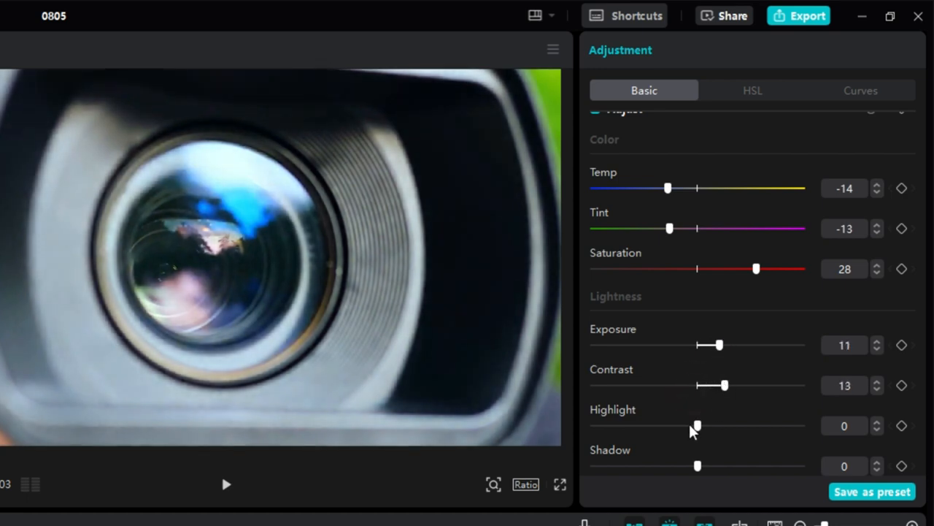
drag(697, 427, 671, 427)
Step: Set the adjustment layer's Shadow to -8, Whites to -5, Blacks to -11 and Brilliance to 13
scroll(701, 404, down, 3)
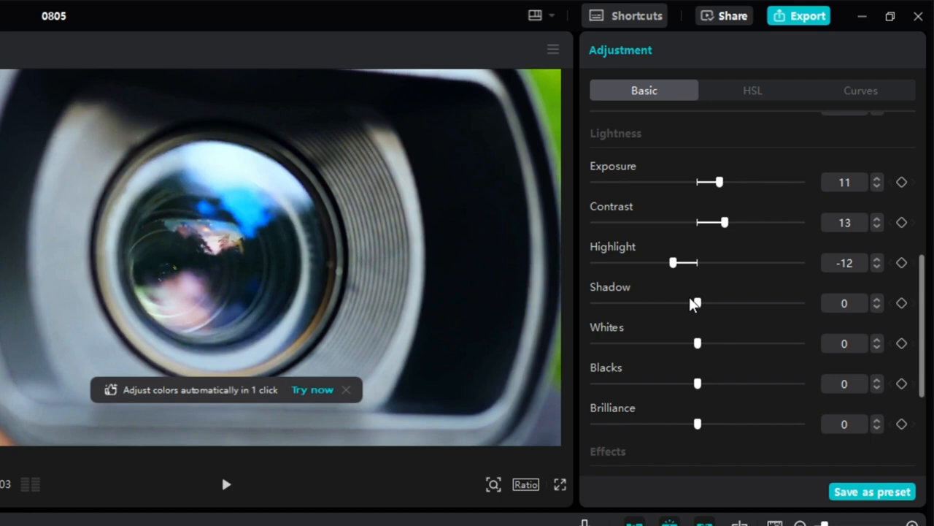
mouse_move(699, 305)
mouse_down()
mouse_move(714, 305)
mouse_move(681, 305)
mouse_up()
mouse_move(699, 346)
mouse_down()
mouse_move(711, 346)
mouse_move(689, 346)
mouse_up()
scroll(697, 362, down, 2)
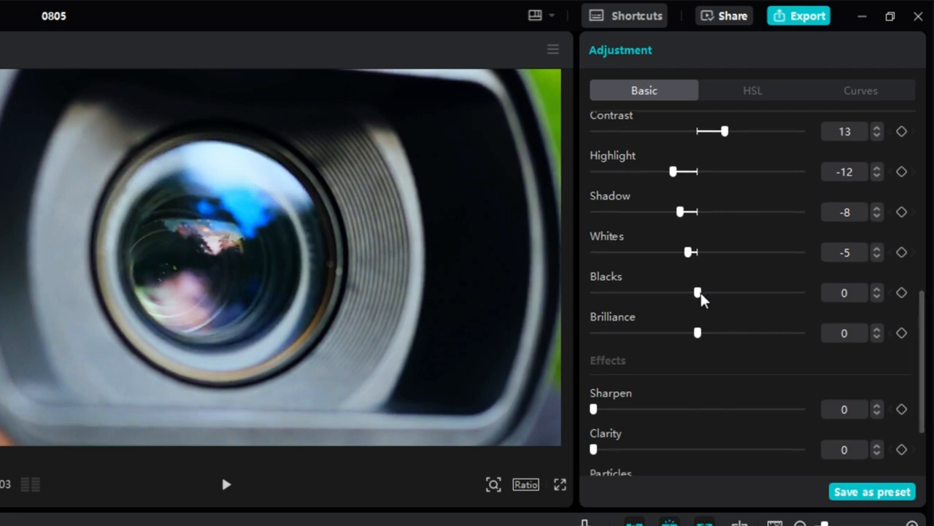
drag(699, 292, 725, 333)
Step: Set the adjustment layer's Sharpen to 18 and Clarity to 9, and preview the graded clip full screen
scroll(642, 369, down, 2)
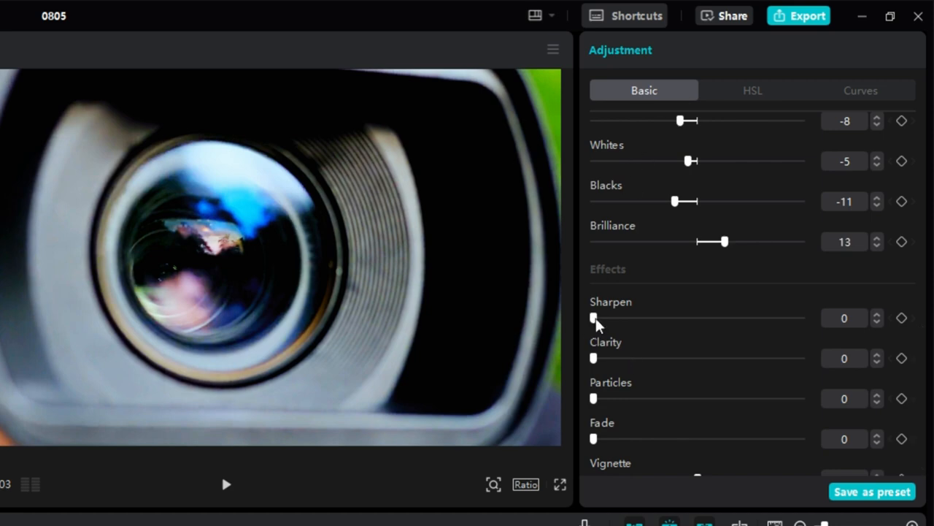
drag(595, 321, 634, 324)
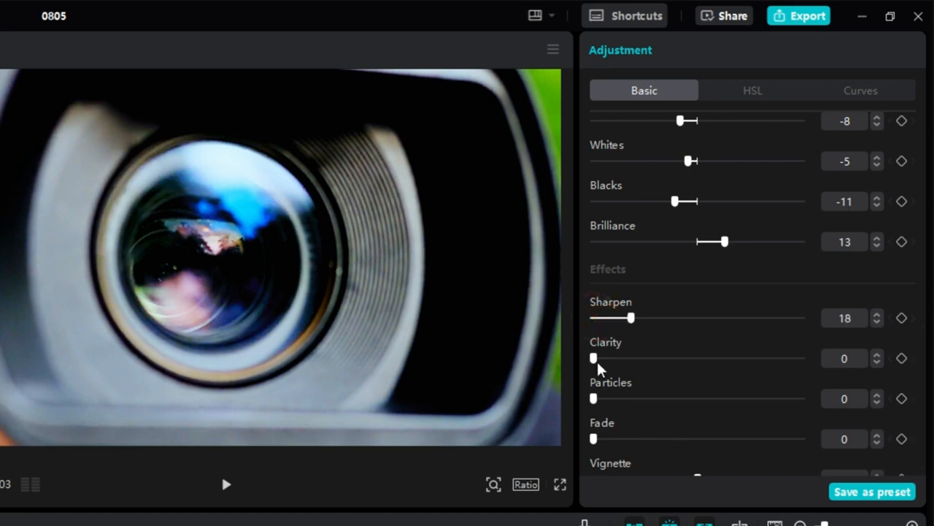
drag(598, 362, 611, 357)
scroll(607, 402, down, 1)
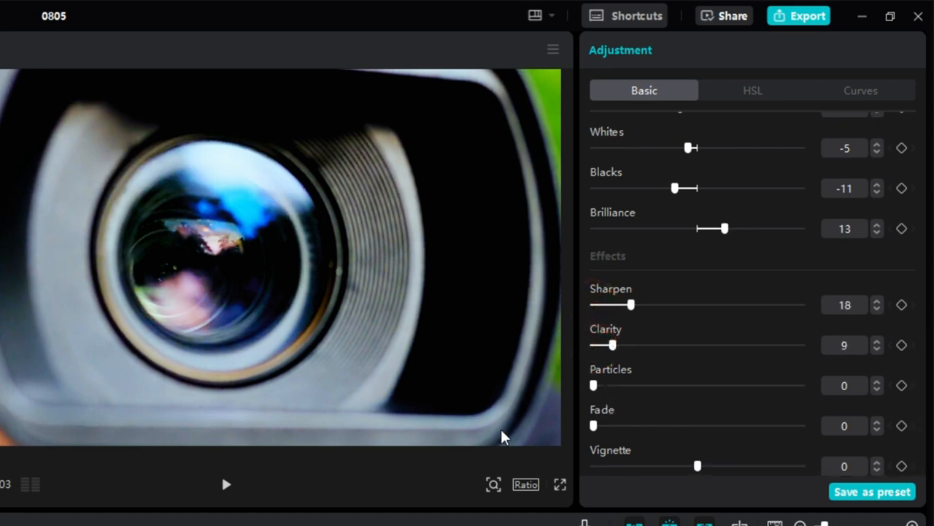
click(560, 484)
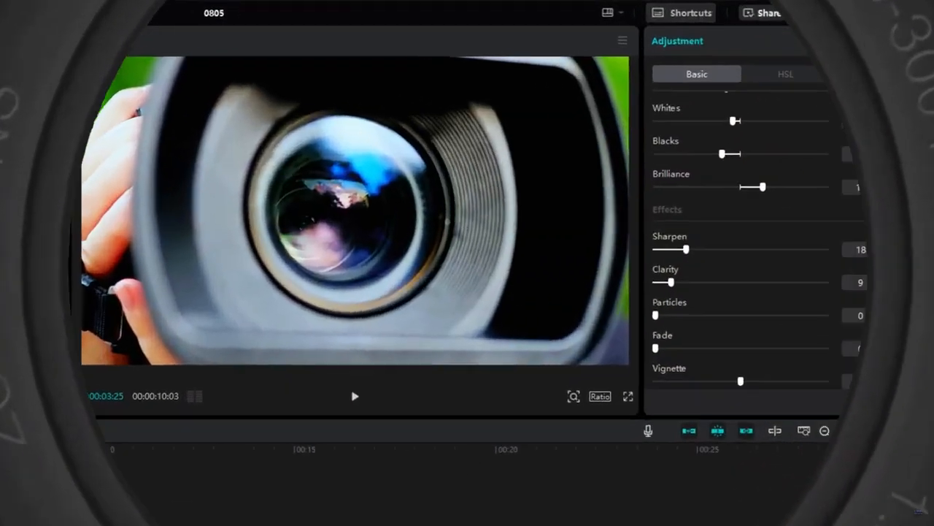
Step: Export the video under the name 4k at 4K resolution with a frame rate of 60fps
click(790, 16)
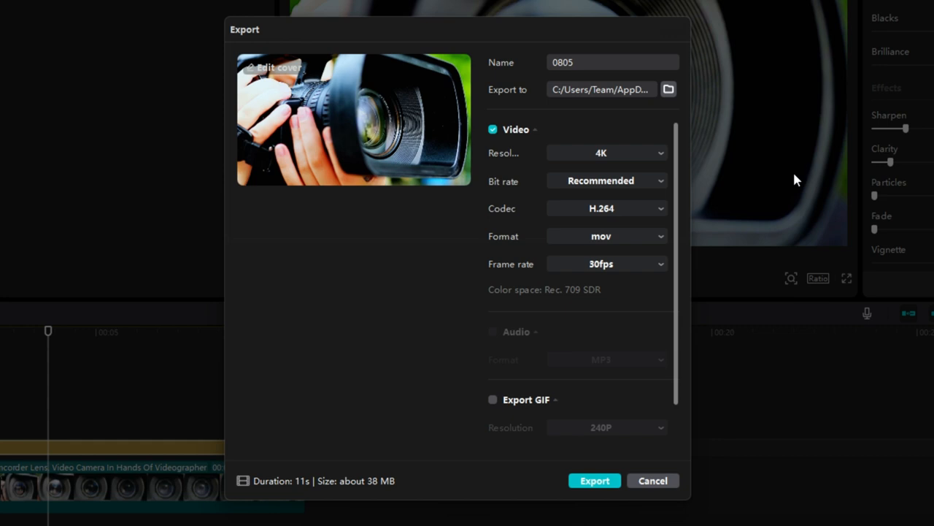
double_click(619, 65)
text(4k)
click(659, 264)
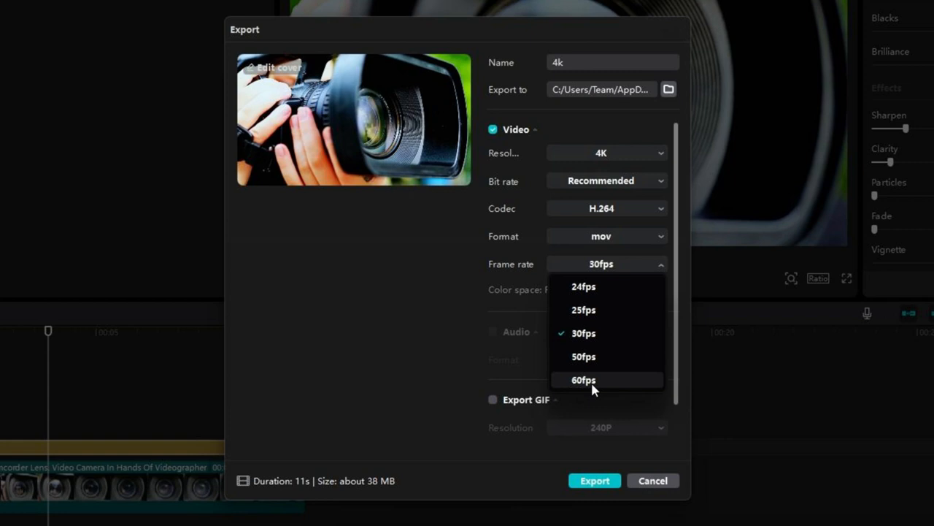
click(592, 383)
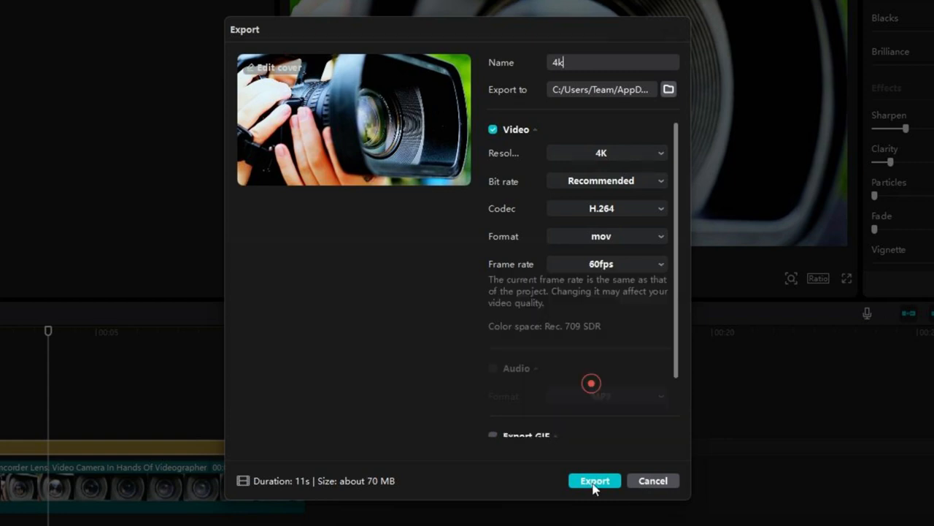
click(594, 482)
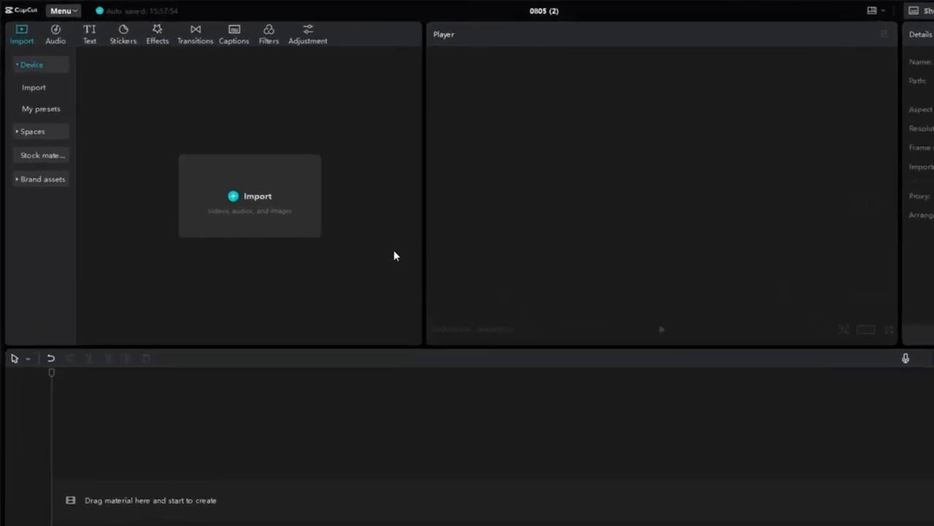
Step: Import all four download JPG images from the Images for project folder in Downloads into the new project
click(483, 308)
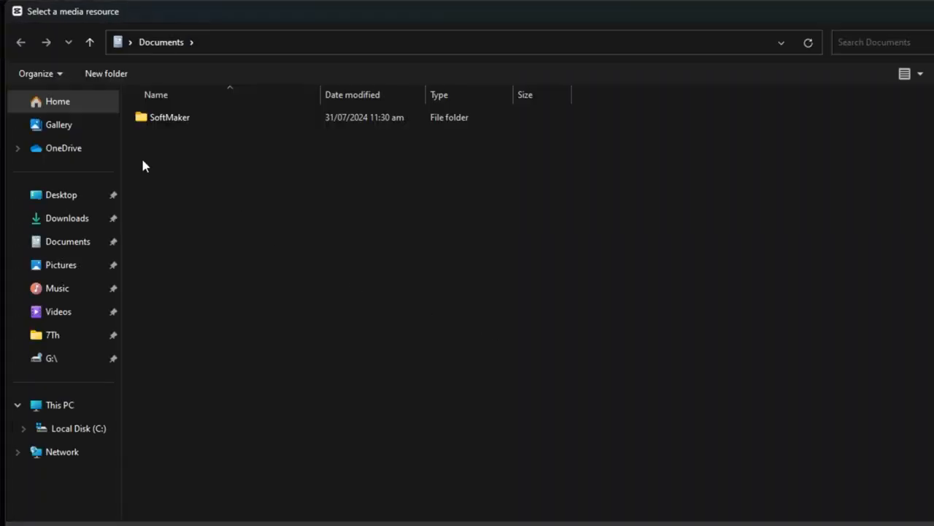
click(68, 214)
double_click(409, 191)
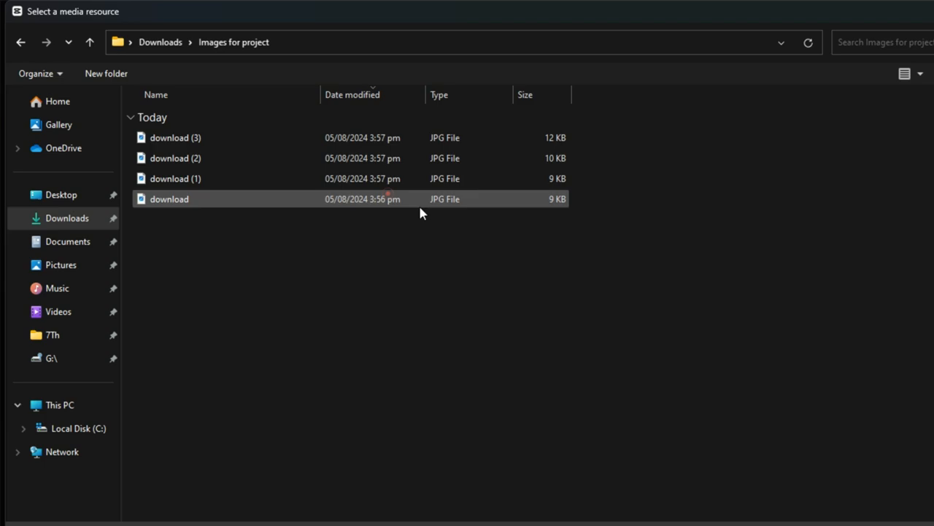
drag(291, 267, 295, 132)
click(832, 524)
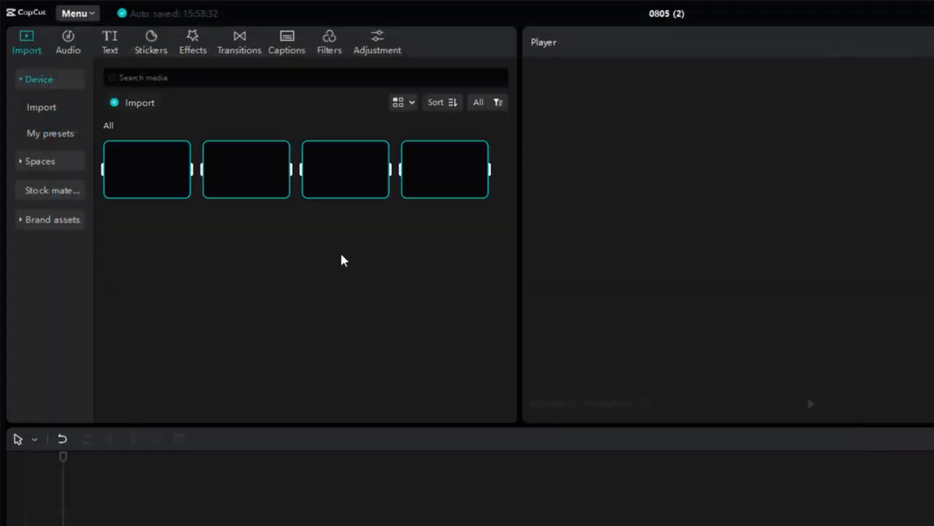
click(267, 281)
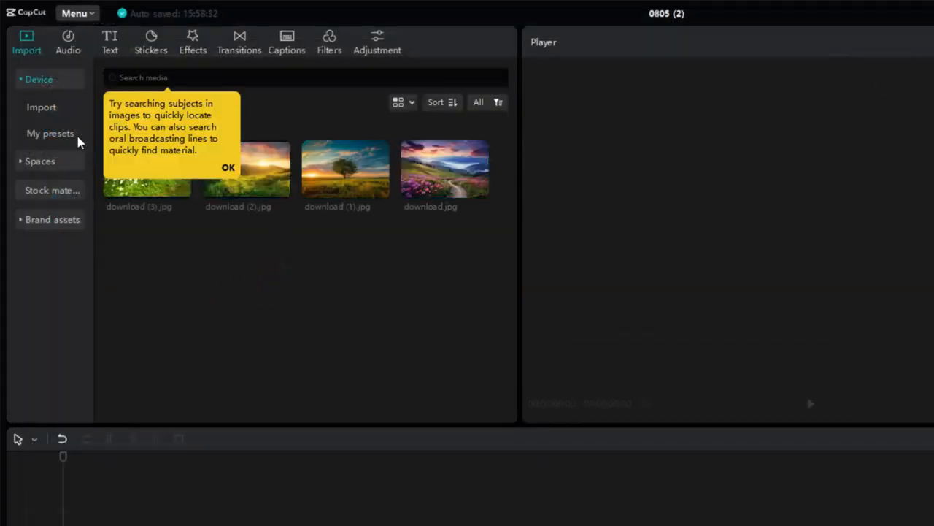
Step: Add the music track "Lofi Beat with a pleasant guitar and water sound" to the timeline and mark its beats with Beats 1
click(65, 44)
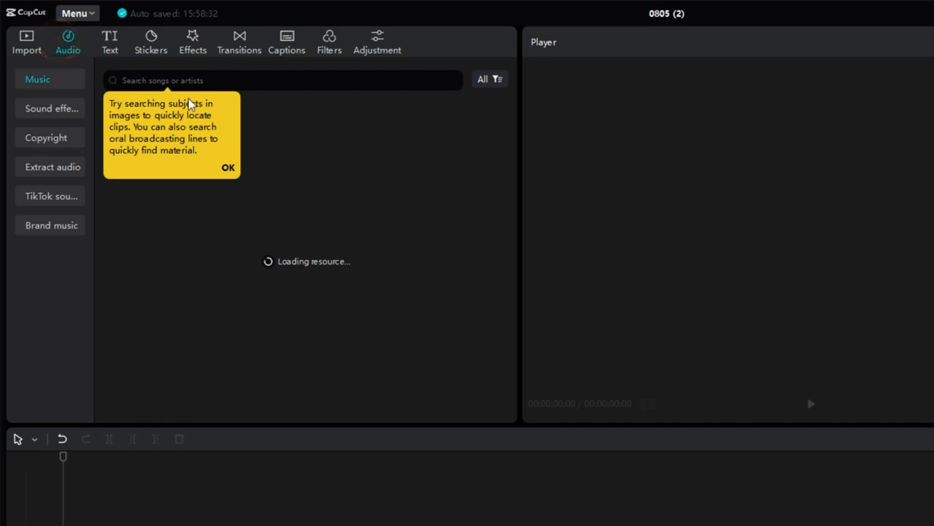
click(230, 166)
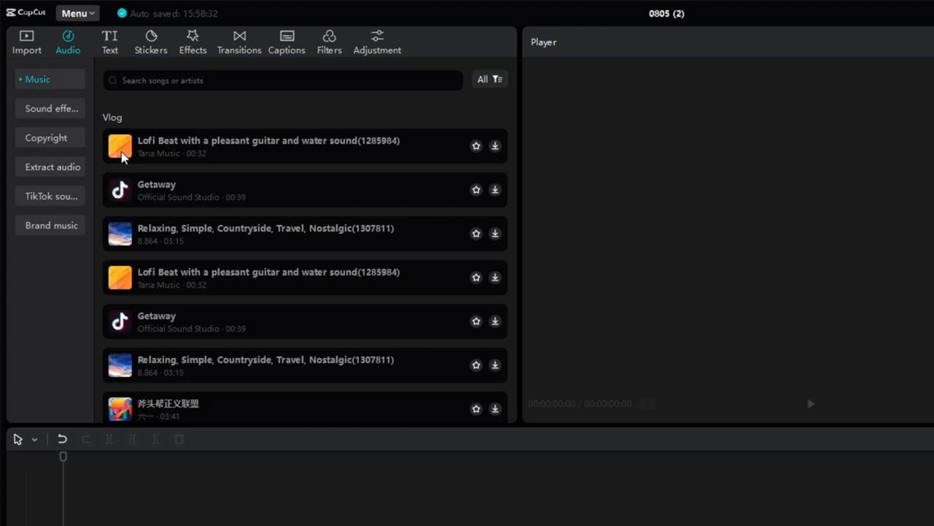
click(219, 154)
click(231, 143)
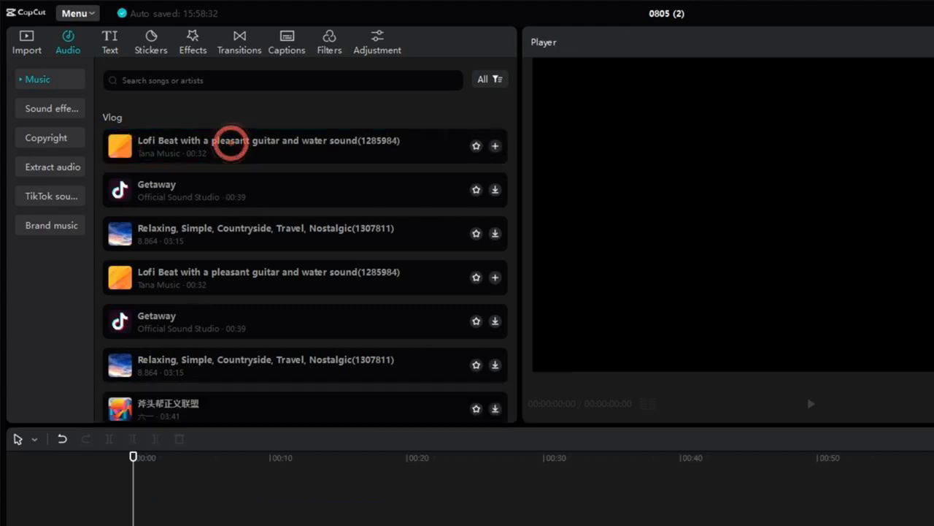
click(495, 146)
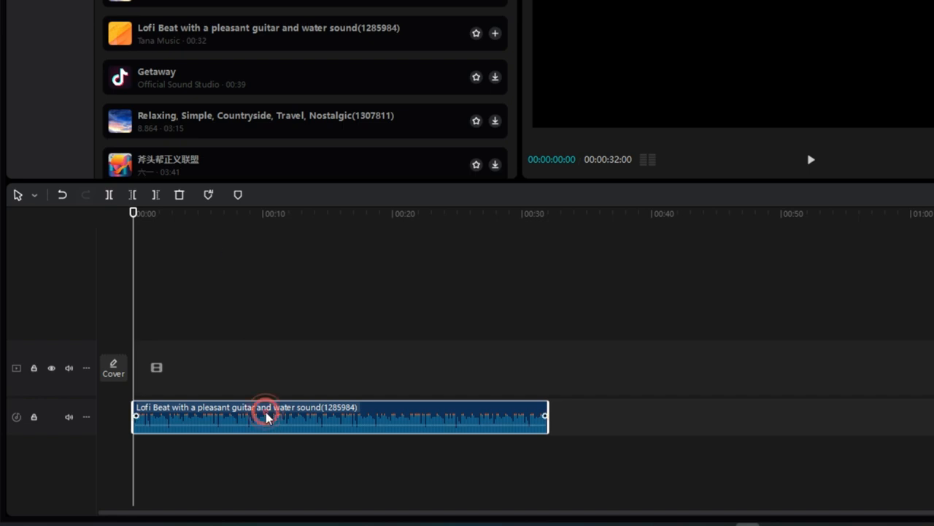
click(207, 197)
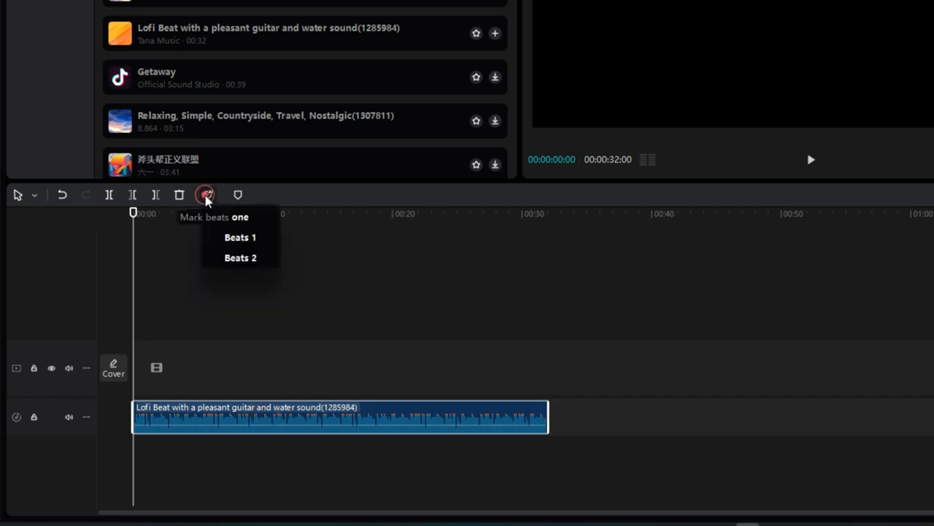
click(237, 237)
Step: Place the images on the main track in sequence: download (3) twice, download (2), download (1) and download
click(16, 27)
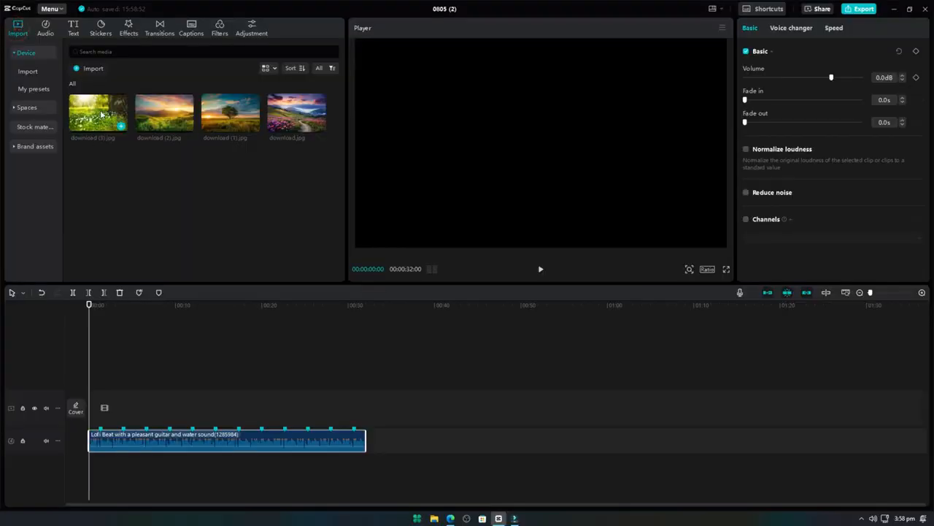
drag(100, 112, 96, 411)
drag(100, 112, 140, 409)
drag(164, 113, 187, 410)
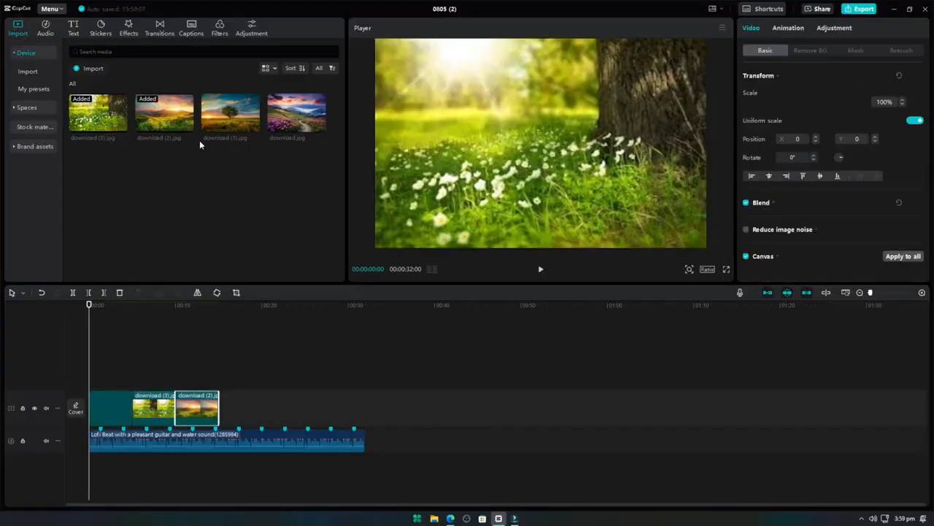
drag(230, 114, 227, 411)
drag(296, 114, 273, 409)
Step: Trim the five image clips so that each one ends on one of the first five beat markers
click(162, 375)
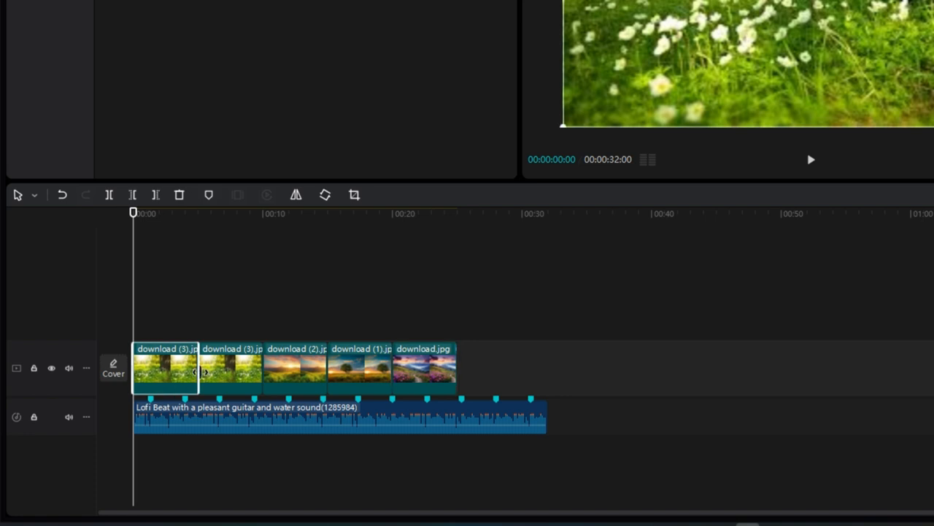
mouse_move(481, 373)
mouse_down()
mouse_move(149, 368)
mouse_move(255, 381)
mouse_move(296, 373)
mouse_up()
click(467, 365)
click(165, 374)
click(176, 375)
click(217, 377)
click(241, 380)
click(277, 381)
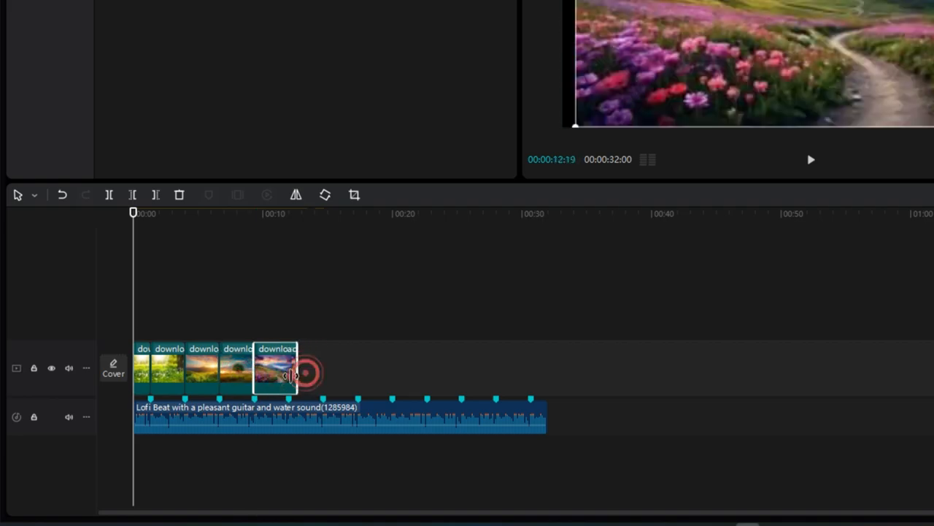
click(226, 399)
mouse_move(296, 373)
mouse_down()
mouse_move(217, 414)
mouse_move(308, 410)
mouse_up()
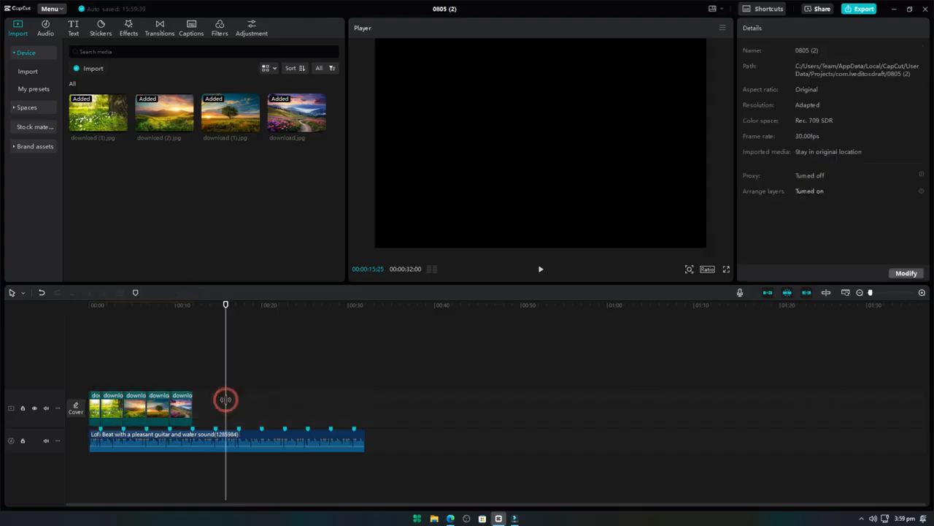
Step: Repeat the five-image sequence after the existing clips, with each copy ending on one of the next five beat markers
key(ctrl+v)
key(ctrl+z)
click(371, 408)
click(235, 412)
click(257, 411)
click(280, 411)
click(302, 411)
Step: Split the music track at the end of the last image, at 00:00:25:10, and delete the remaining audio
key(Up)
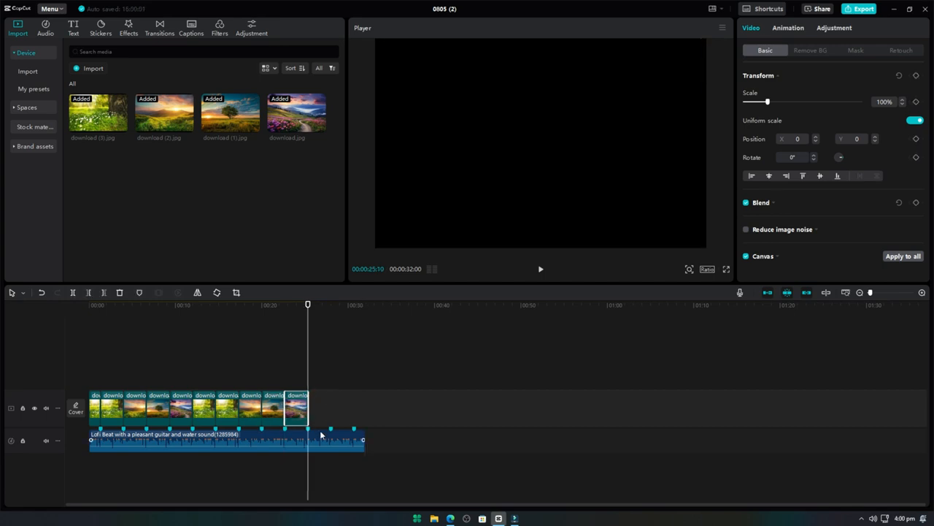
click(321, 435)
key(ctrl+b)
key(Delete)
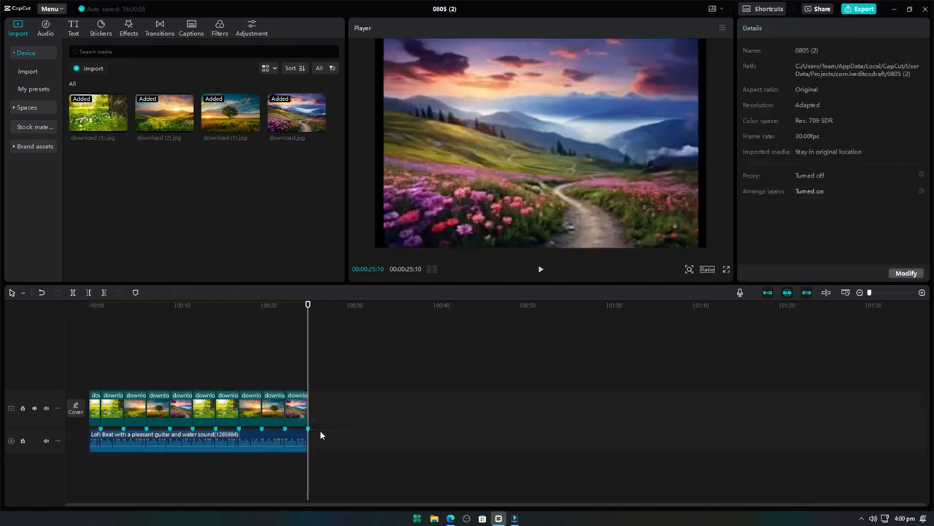
Step: Play back the image slideshow from the start of the timeline to check the cuts against the beats
key(Up)
key(Up)
key(Up)
key(Up)
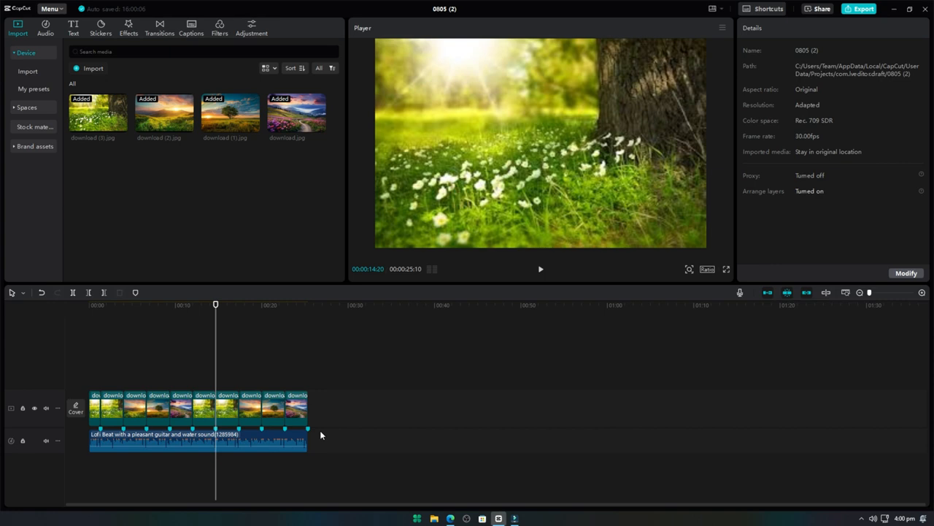
key(Home)
key(space)
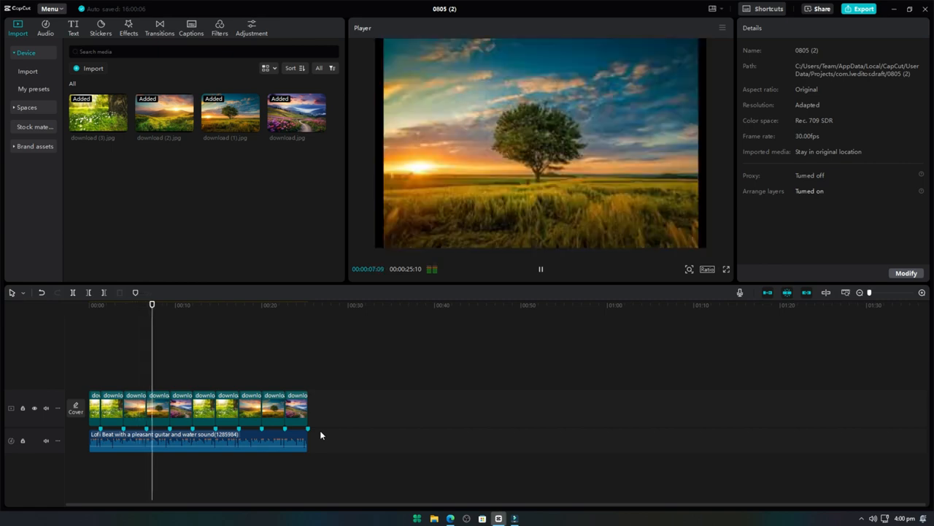
key(space)
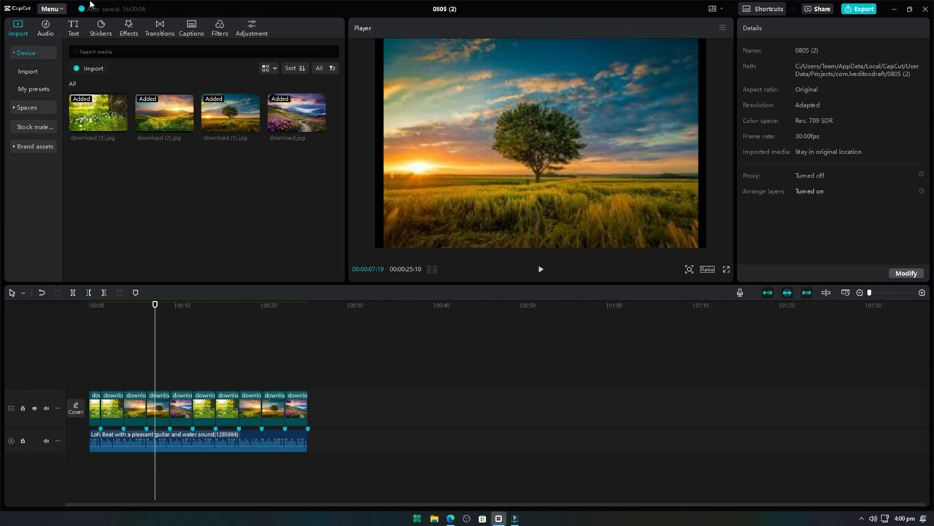
Step: Place a different Trending transition on each of the first six cuts between the image clips
click(164, 28)
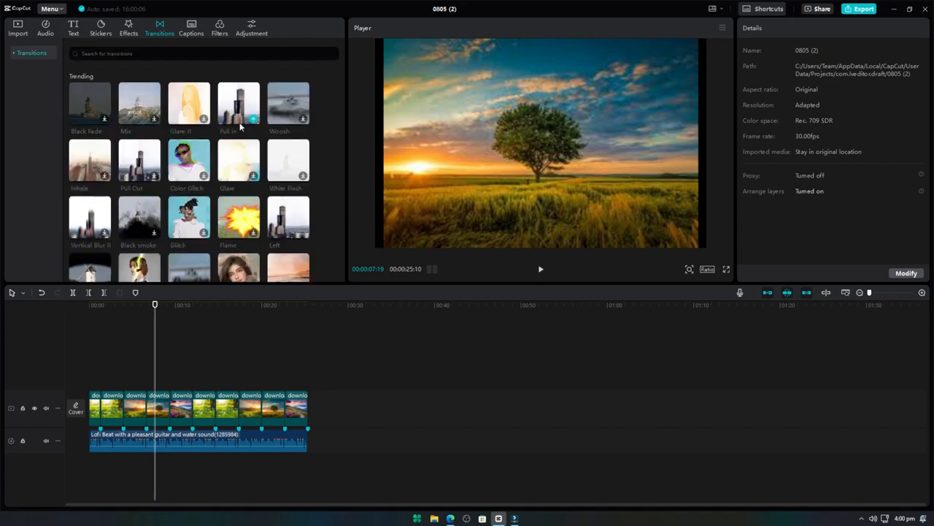
drag(90, 104, 101, 409)
click(392, 272)
click(528, 290)
drag(139, 104, 124, 409)
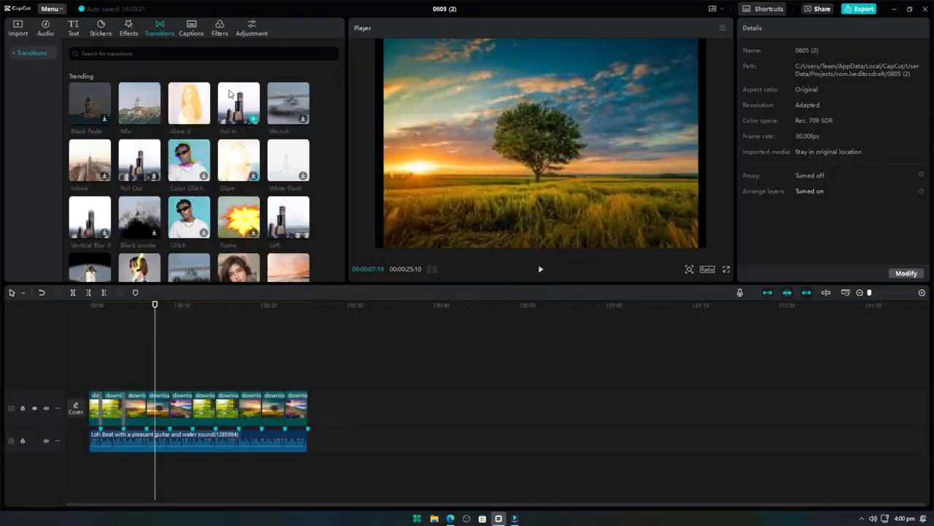
drag(189, 103, 147, 409)
drag(238, 103, 170, 411)
drag(289, 104, 193, 409)
drag(98, 160, 217, 376)
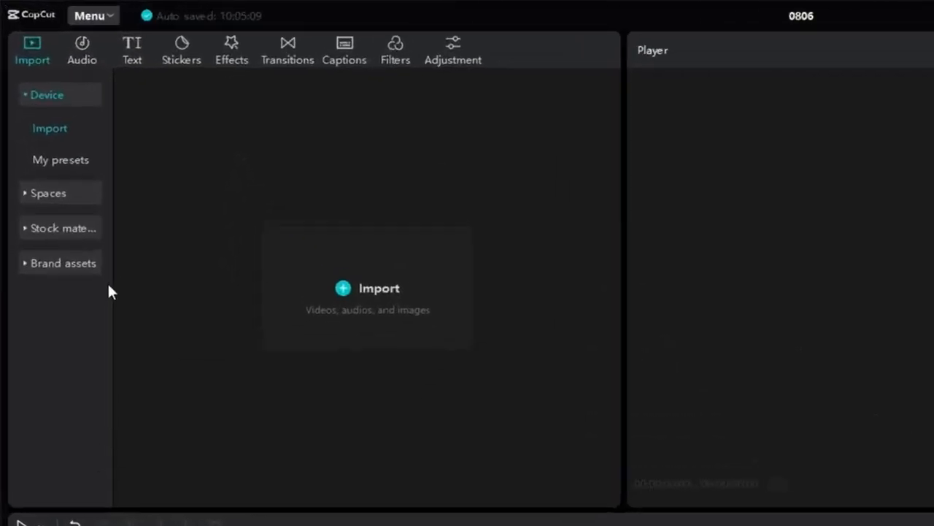
Step: Search the stock materials for "cars" and place the 15-second Lamborghini Urus night-driving clip at the start of the new project's timeline
click(70, 228)
click(219, 95)
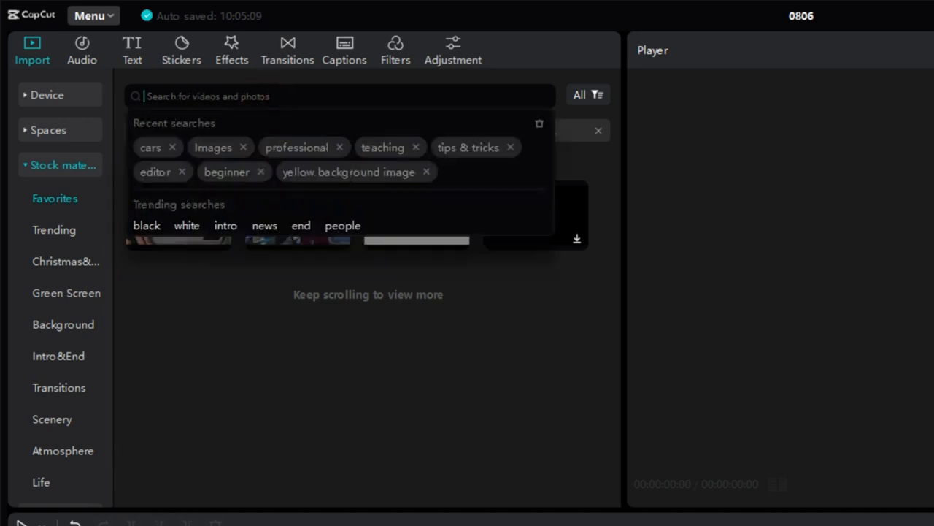
text(cars)
key(Return)
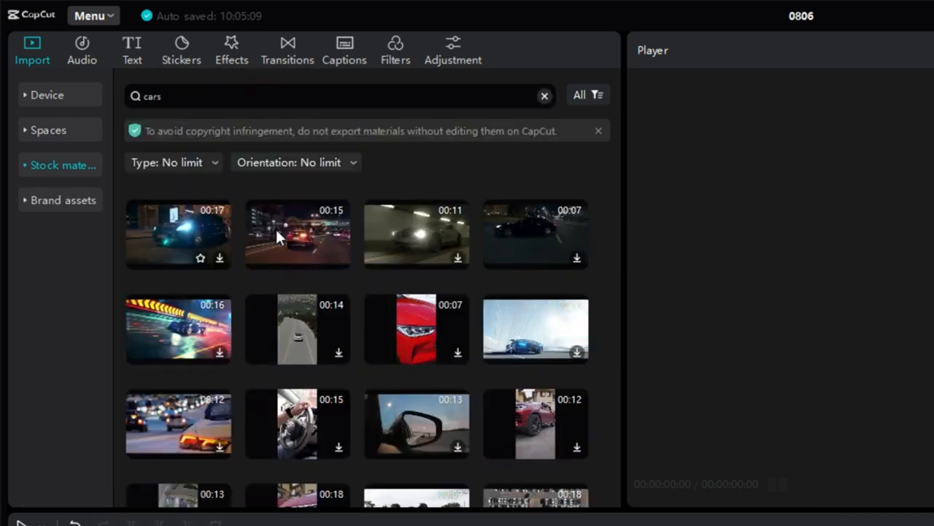
drag(275, 227, 169, 522)
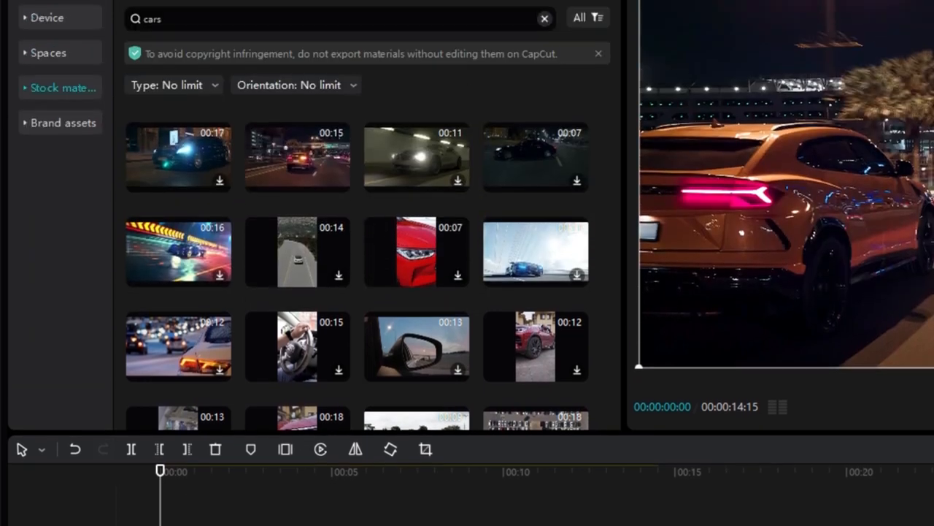
Step: Add the red YouTube play button sticker above the car clip, starting at 00:00
click(181, 51)
mouse_move(262, 183)
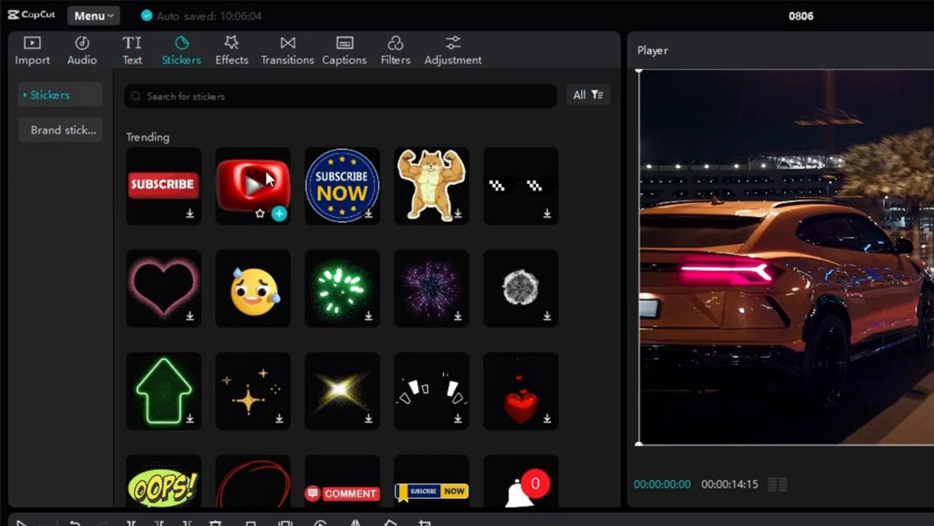
drag(266, 179, 162, 525)
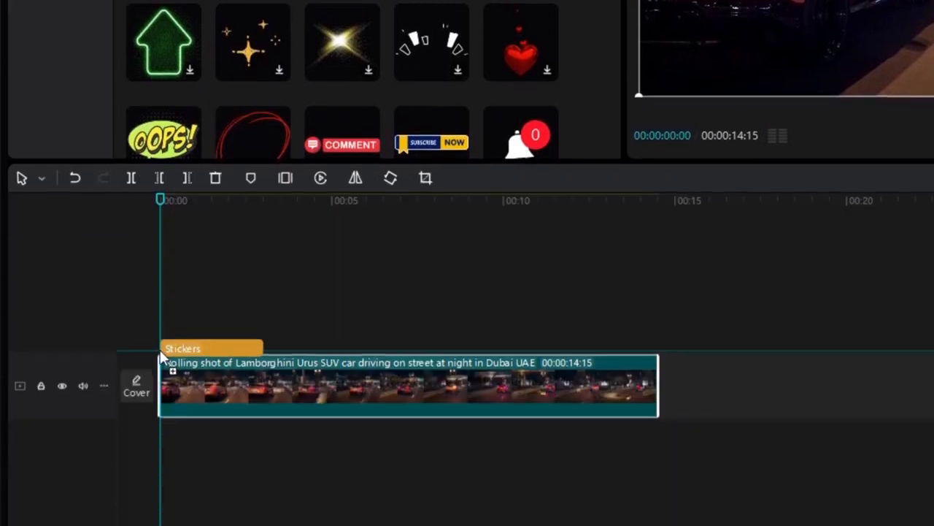
drag(162, 357, 160, 349)
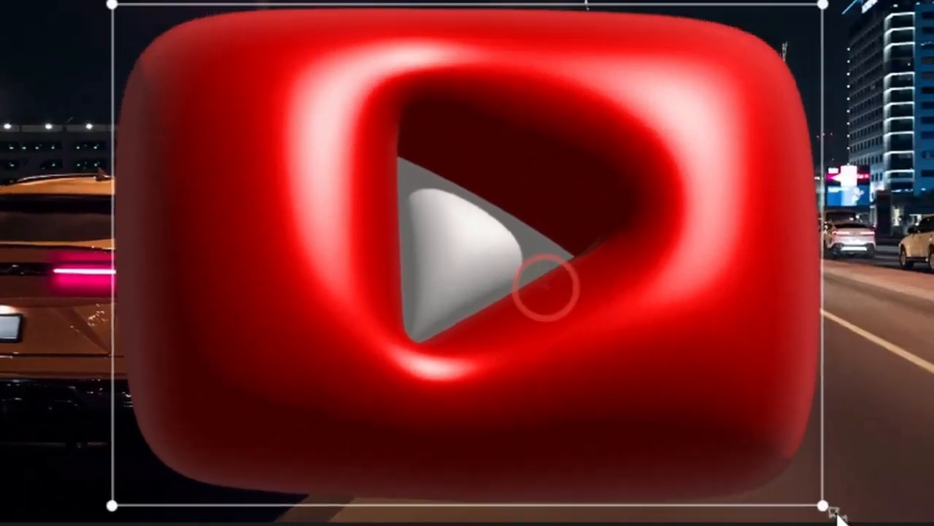
Step: Scale the play button sticker down to 33% and move it over the car, at about X -875, Y -90
drag(825, 507, 727, 486)
drag(452, 395, 431, 369)
drag(515, 216, 301, 238)
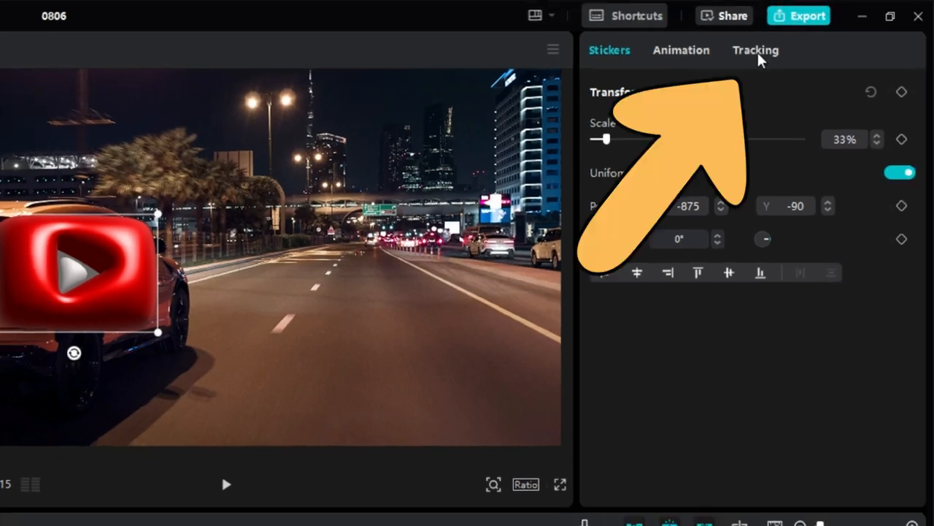
Step: Turn on motion tracking for the sticker, place the tracking box over the car behind the sticker, and start the tracking
click(756, 51)
click(686, 149)
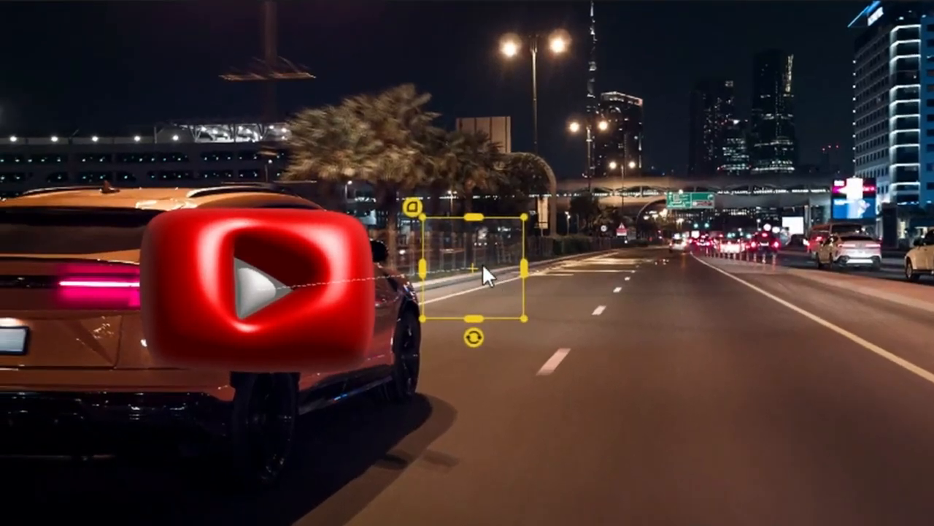
drag(229, 256, 181, 259)
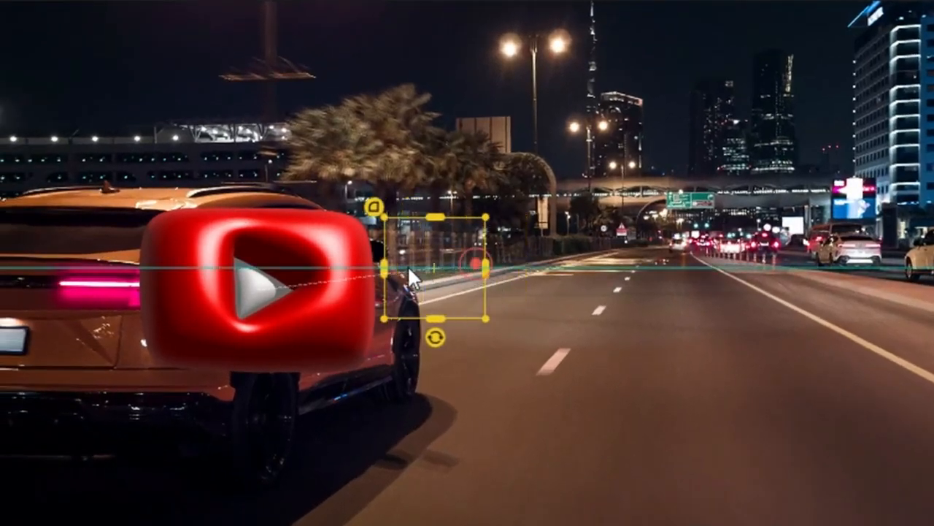
drag(409, 270, 266, 276)
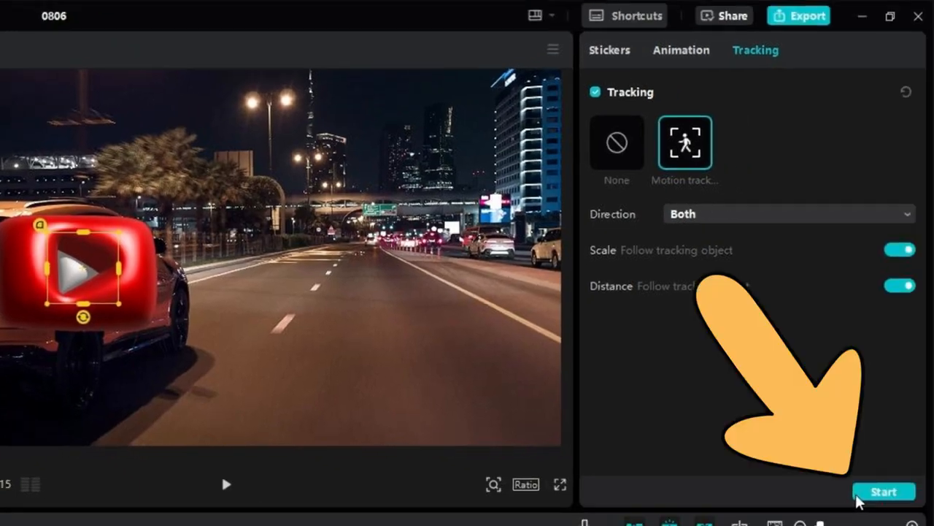
click(860, 495)
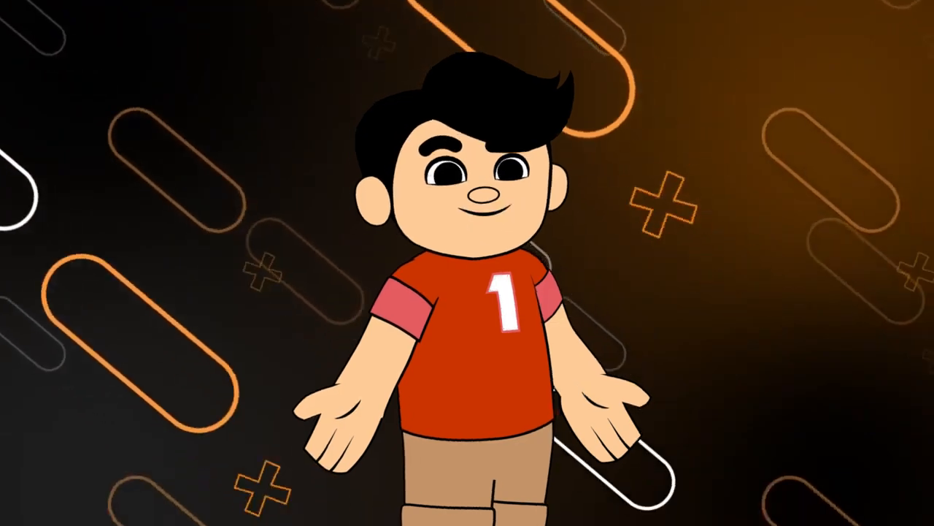
Step: Place the professional skater kickflip clip from the stock favorites on the main track and split it at 00:00:02:11 and 00:00:04:27
drag(99, 119, 97, 371)
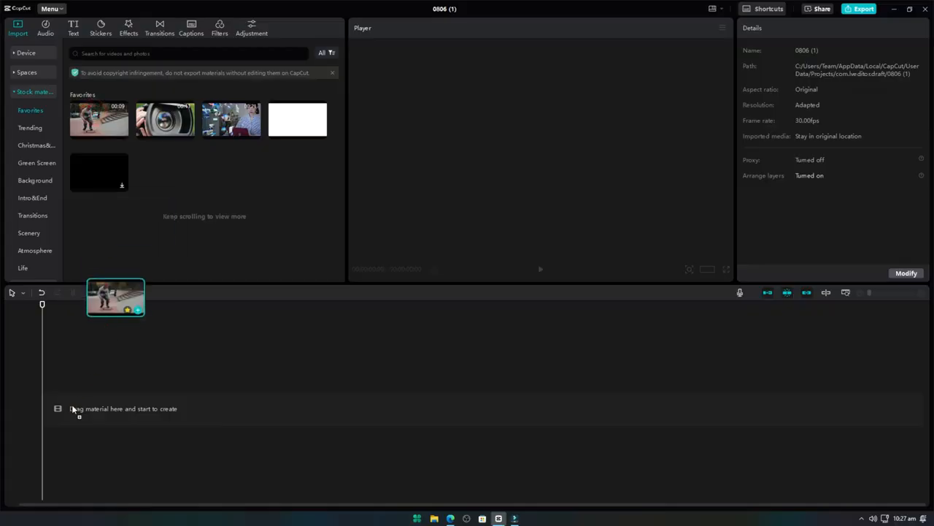
drag(73, 408, 73, 409)
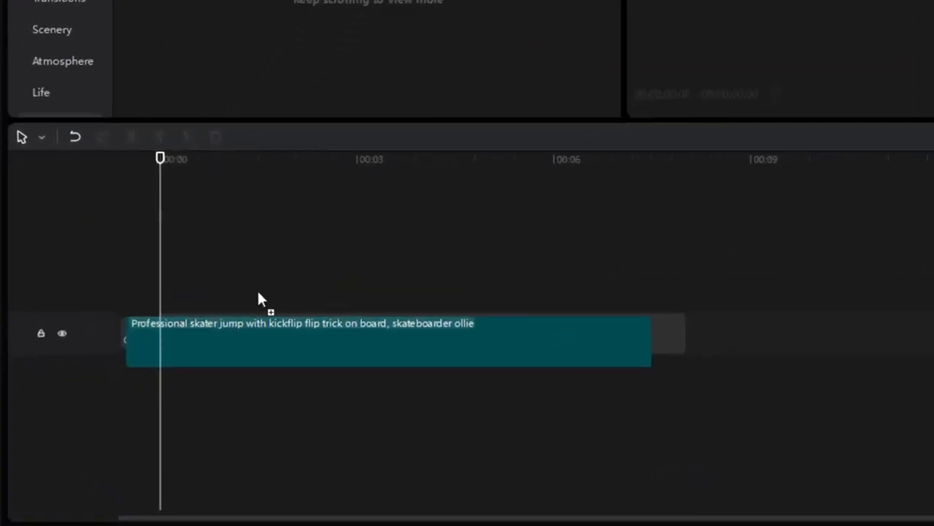
click(326, 160)
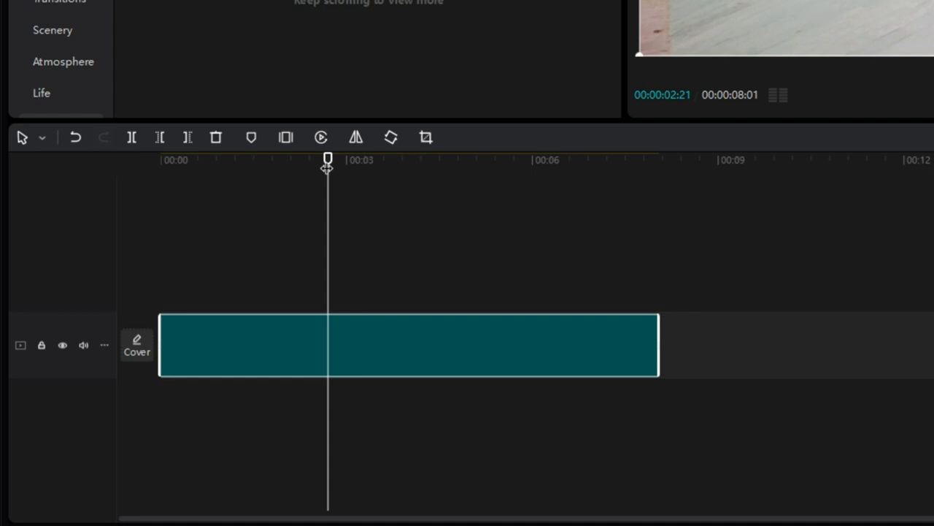
click(307, 160)
key(ctrl+b)
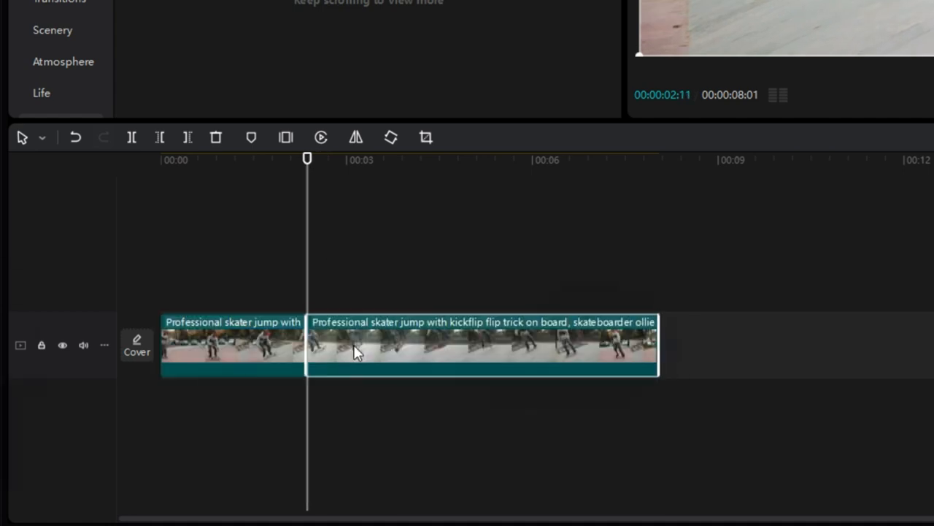
key(space)
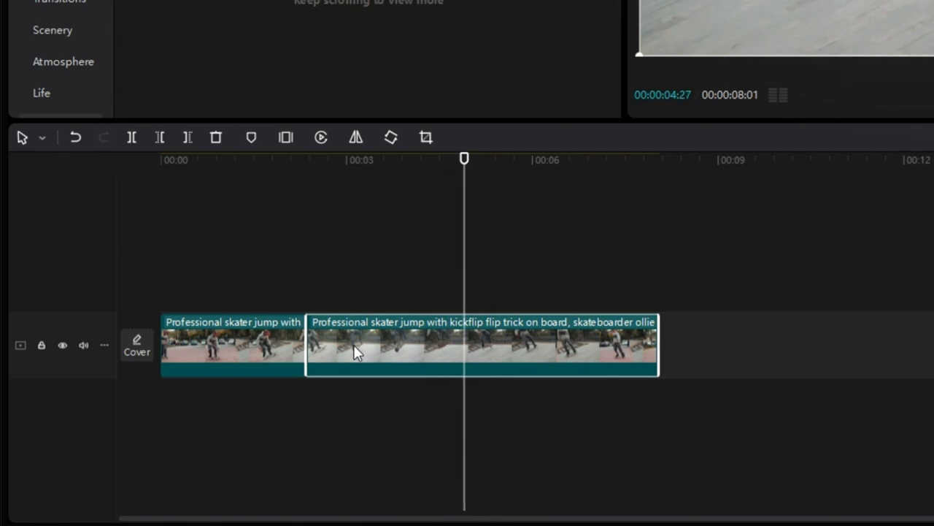
key(ctrl+b)
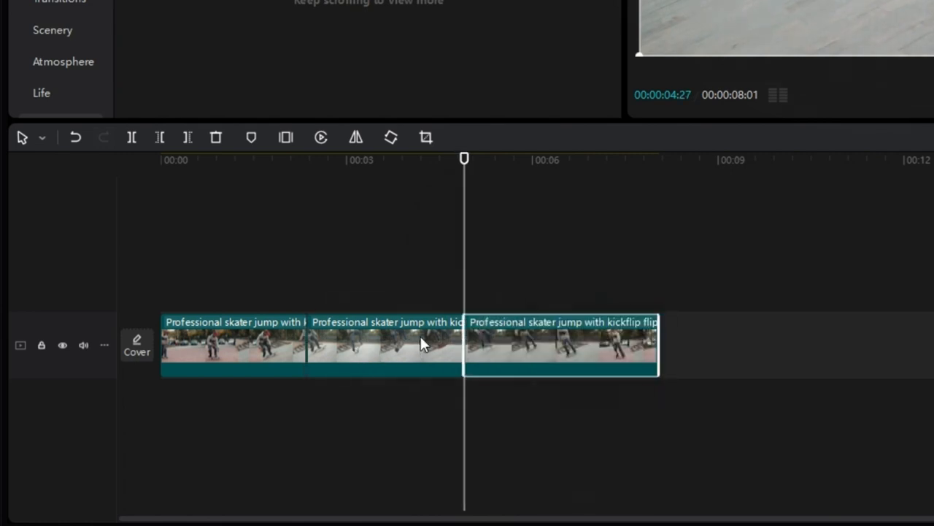
Step: Copy the middle skater segment and insert the duplicate on the main track directly after it, at 00:00:04:27
right_click(393, 346)
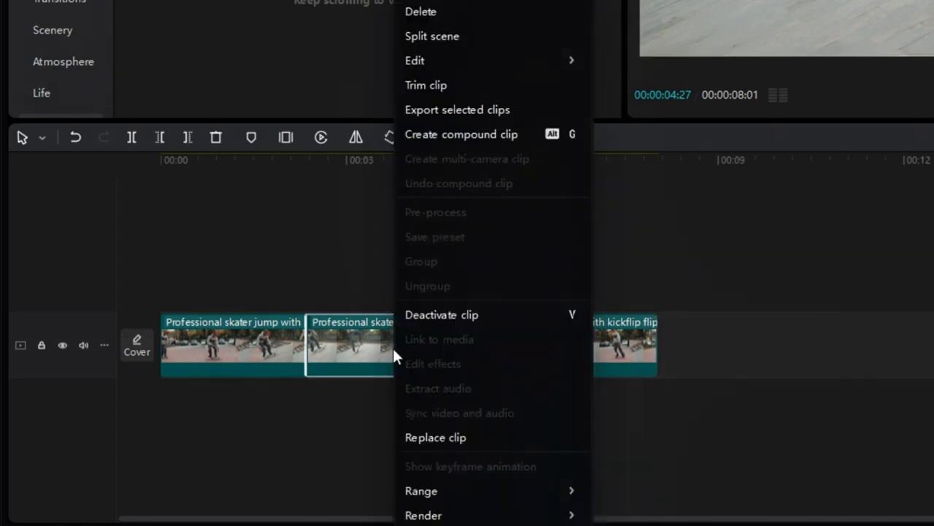
click(427, 0)
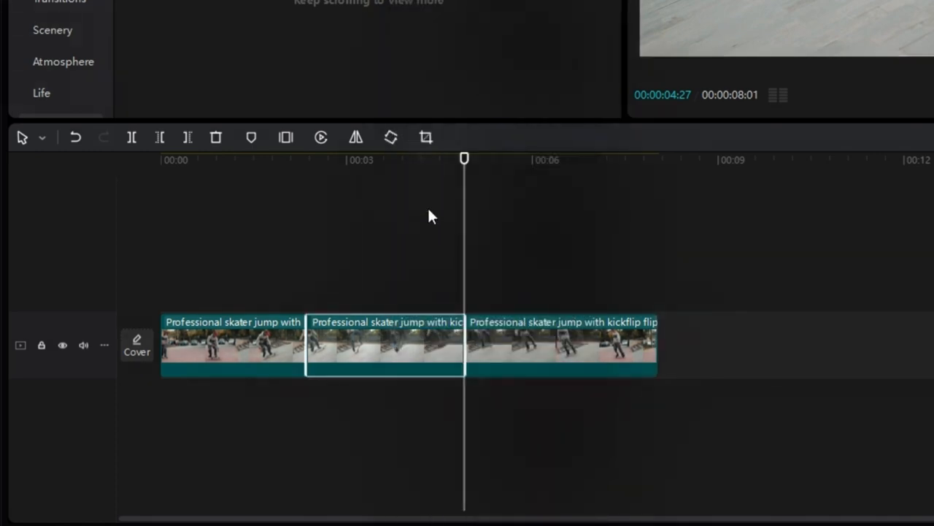
right_click(488, 281)
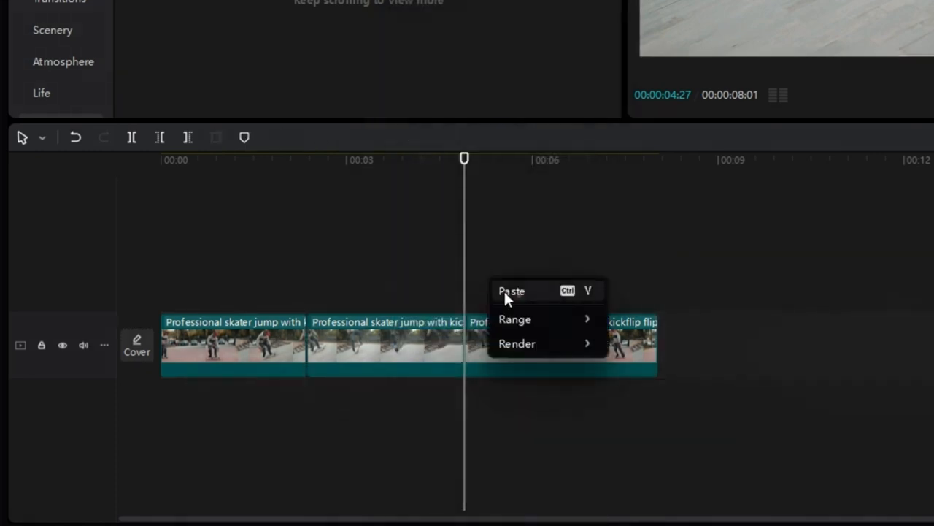
click(508, 291)
drag(532, 269, 515, 333)
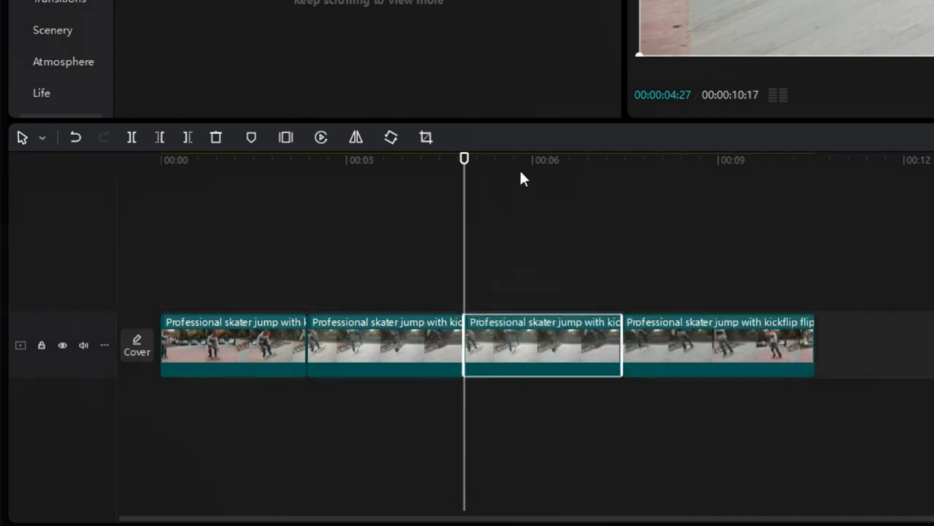
Step: Reverse the duplicated skater segment that starts at 00:00:04:27
click(522, 338)
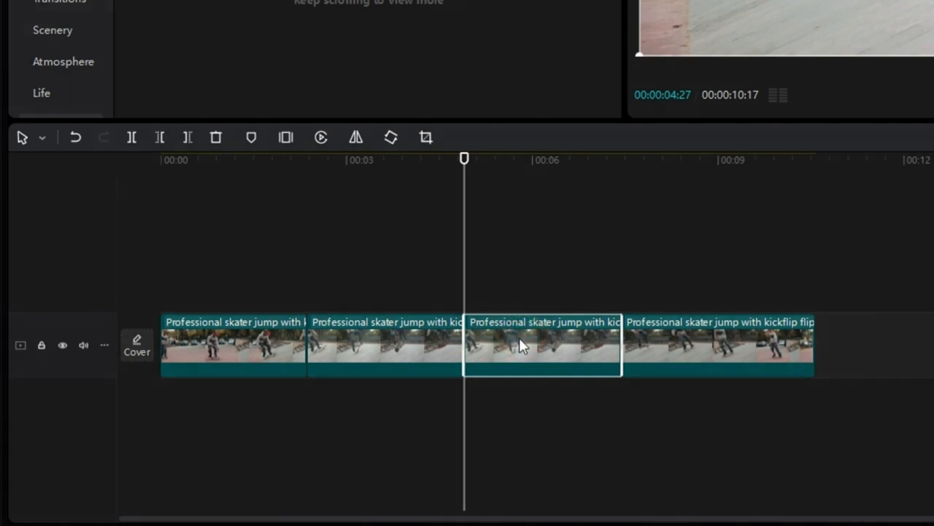
right_click(519, 338)
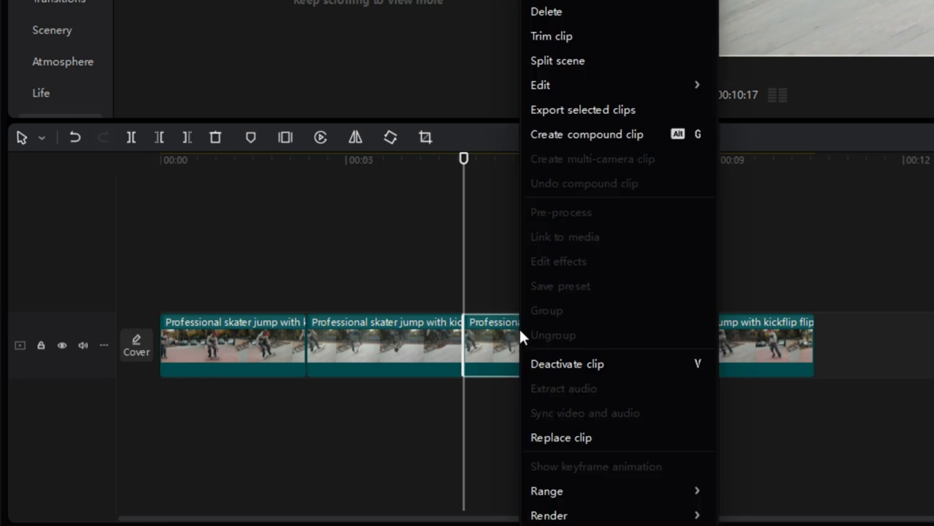
mouse_move(658, 94)
click(762, 106)
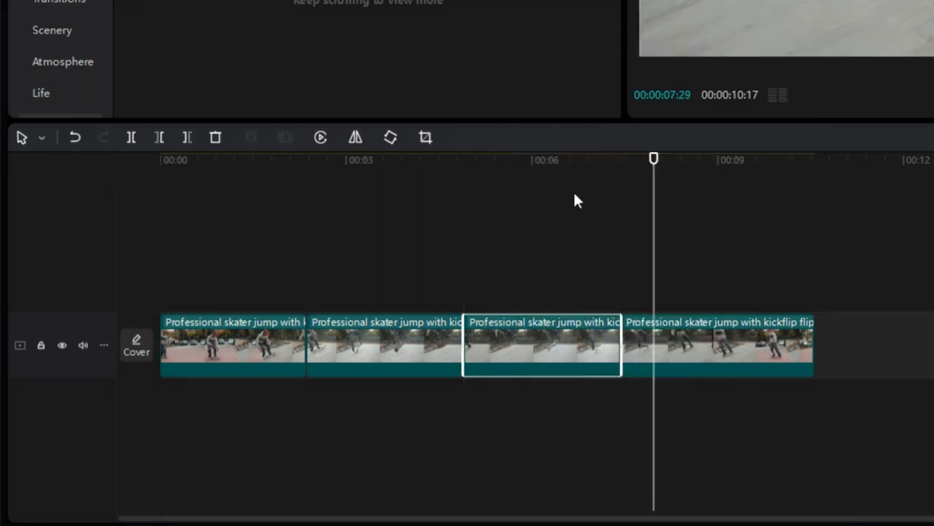
Step: Insert a freeze frame in the last skater segment at 00:00:09:12, as the skateboard lands
key(space)
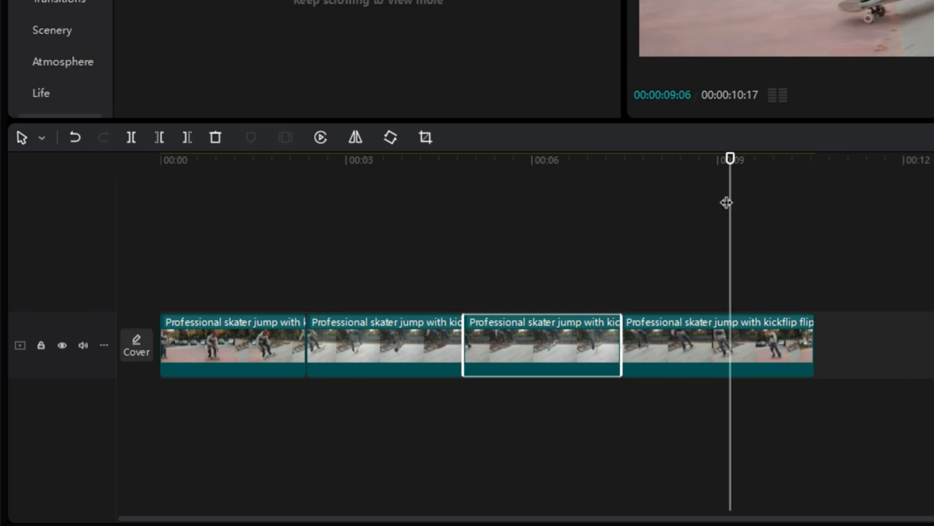
drag(731, 162, 717, 182)
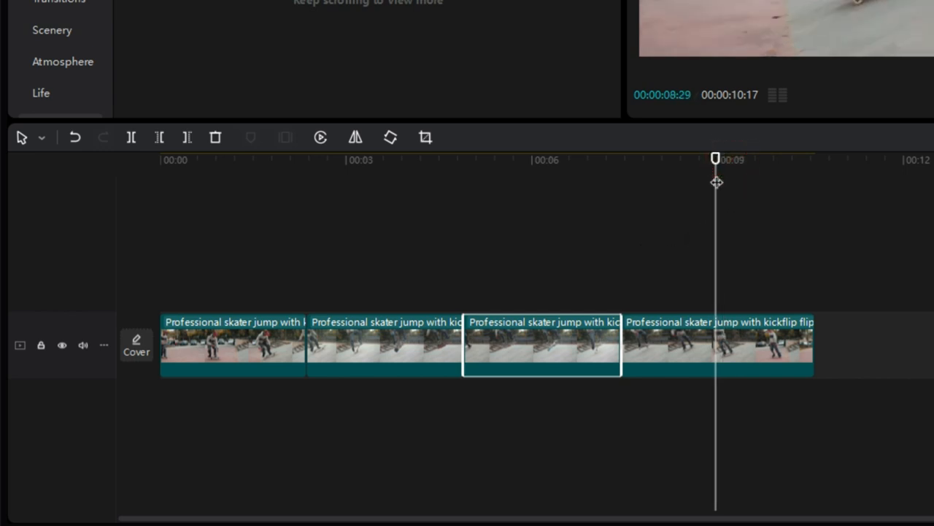
key(space)
key(space)
click(750, 347)
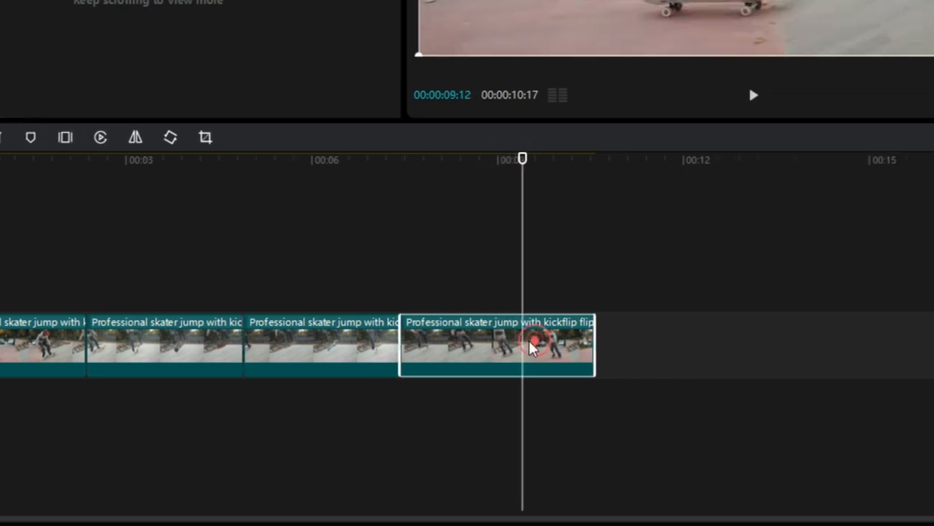
right_click(523, 346)
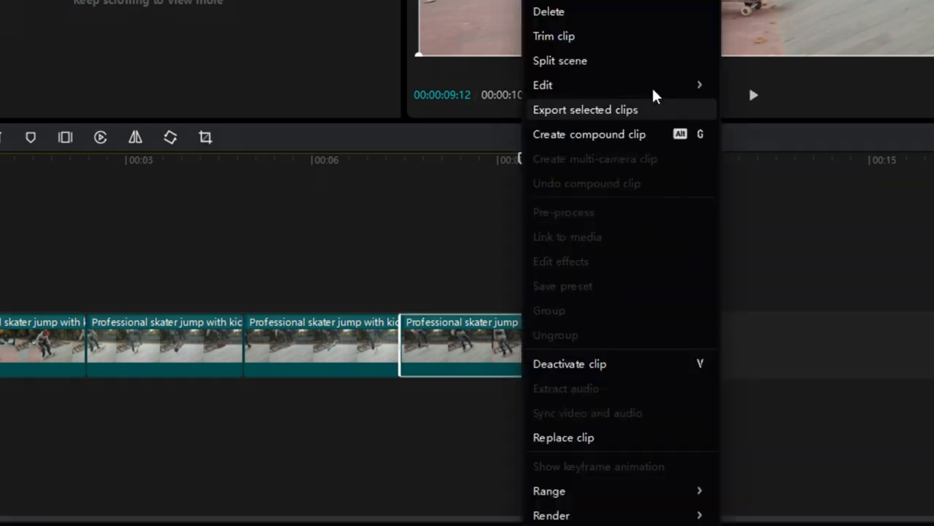
mouse_move(667, 80)
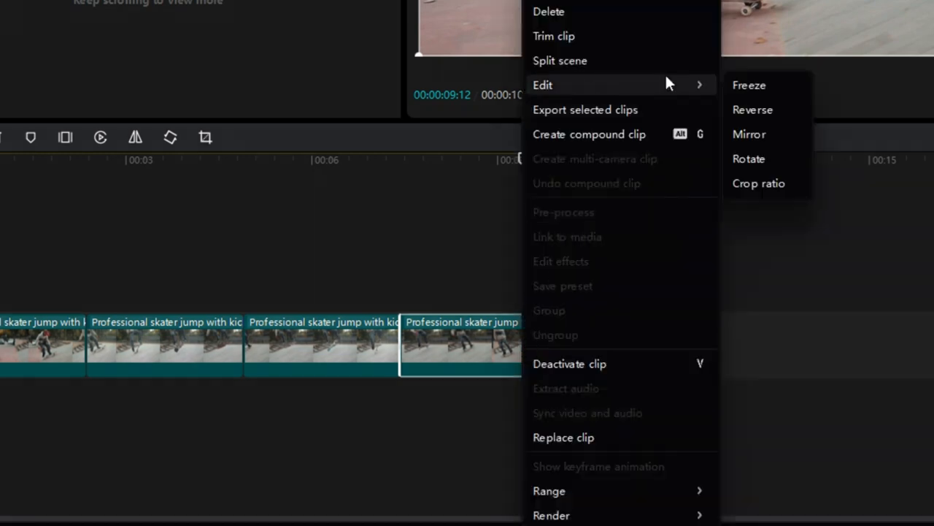
click(766, 92)
Step: Shorten the freeze frame to about 0.6 seconds and play the sequence from the start
drag(714, 337, 560, 348)
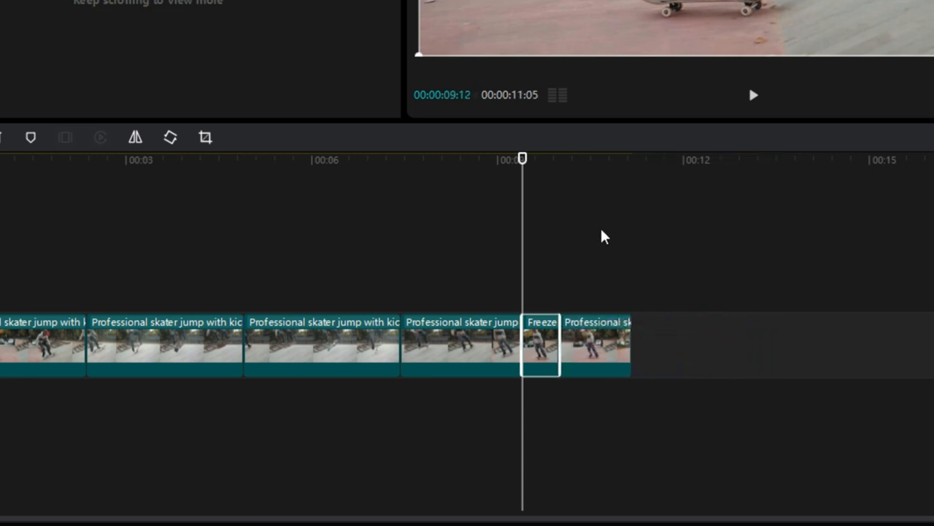
key(Home)
key(space)
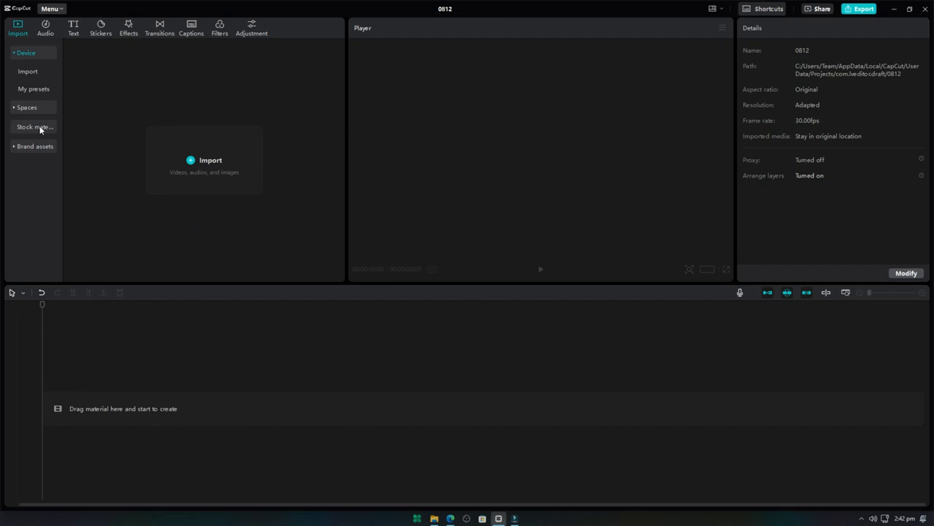
Step: Search the stock library for "videos" and place the 25-second Blue Sky Video clip at the start of the main track
click(39, 127)
click(175, 56)
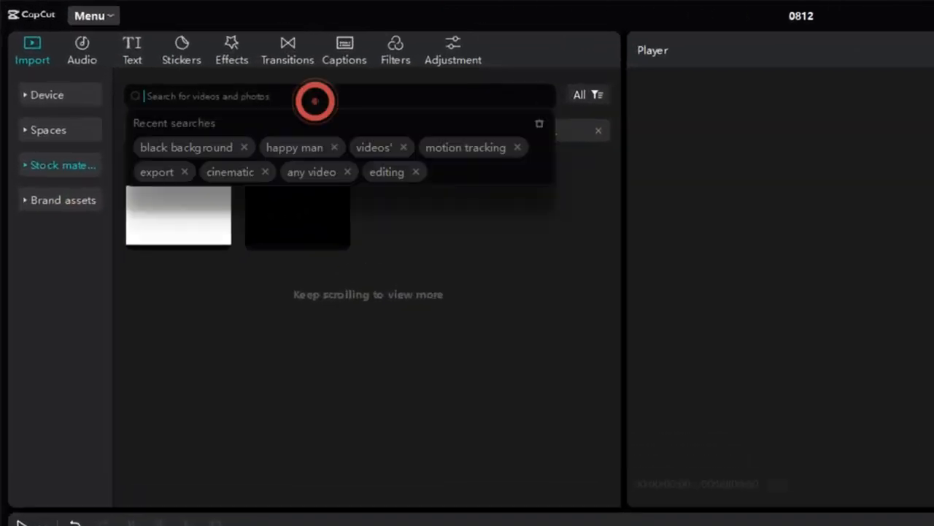
text(videos)
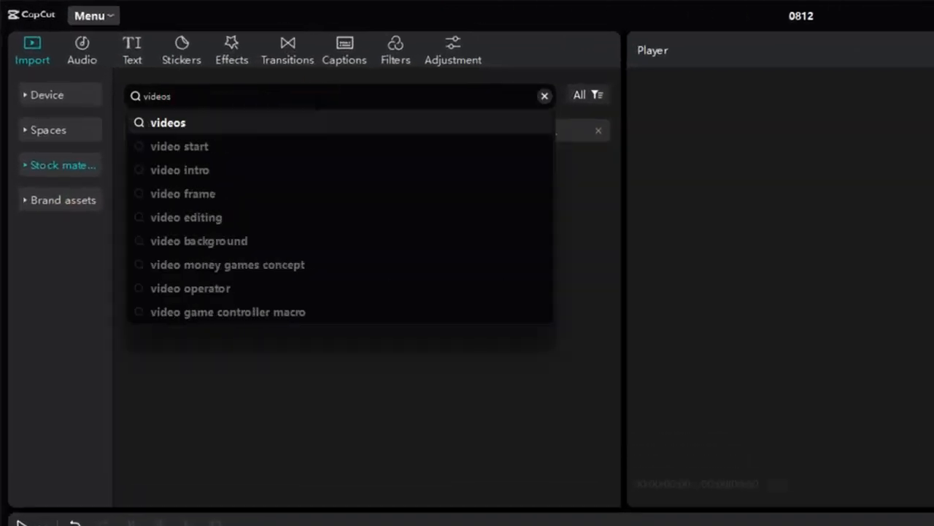
key(Return)
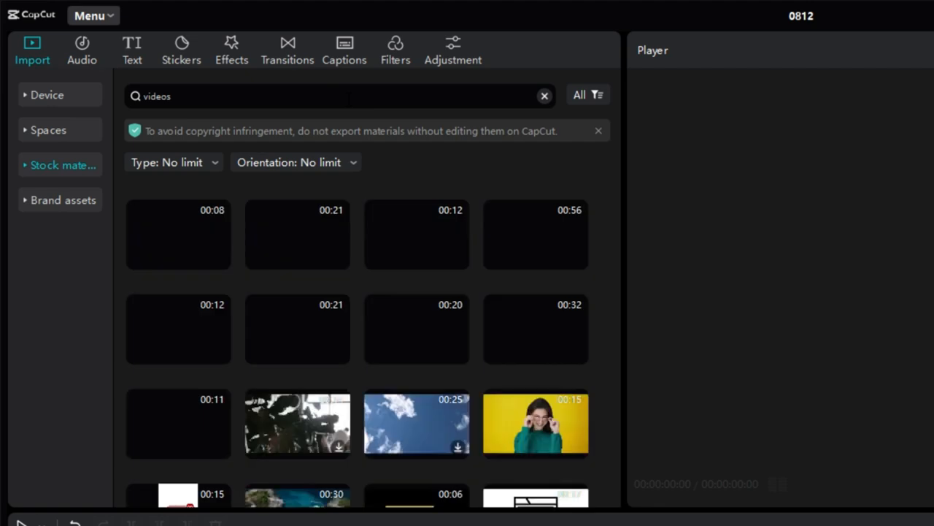
scroll(463, 289, down, 2)
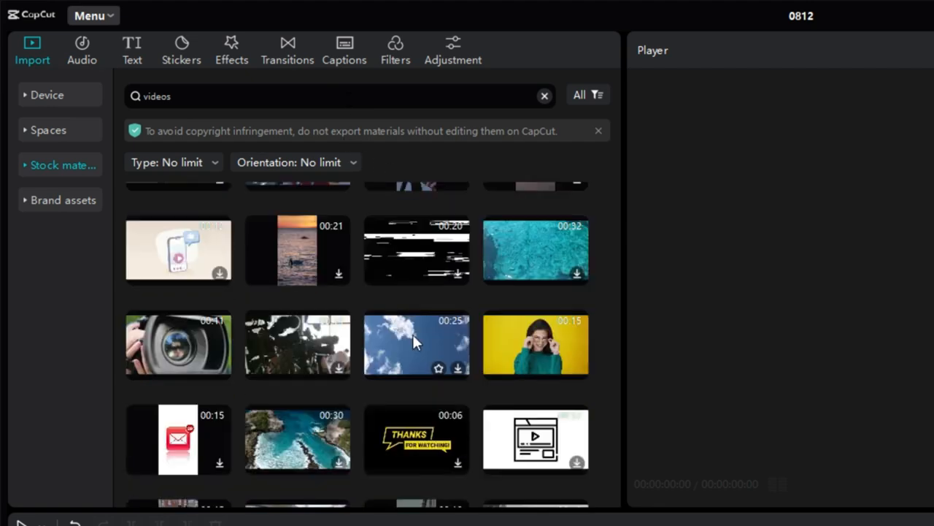
drag(413, 334, 183, 318)
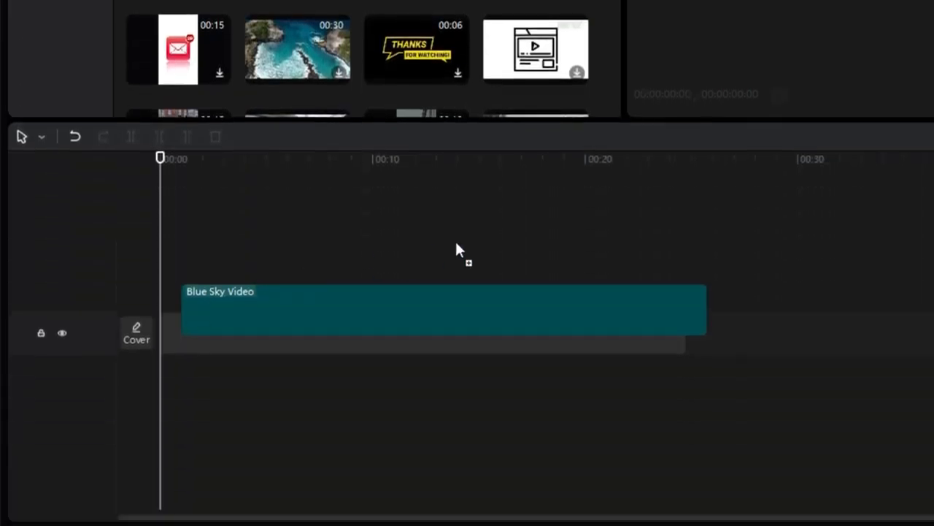
drag(457, 250, 459, 249)
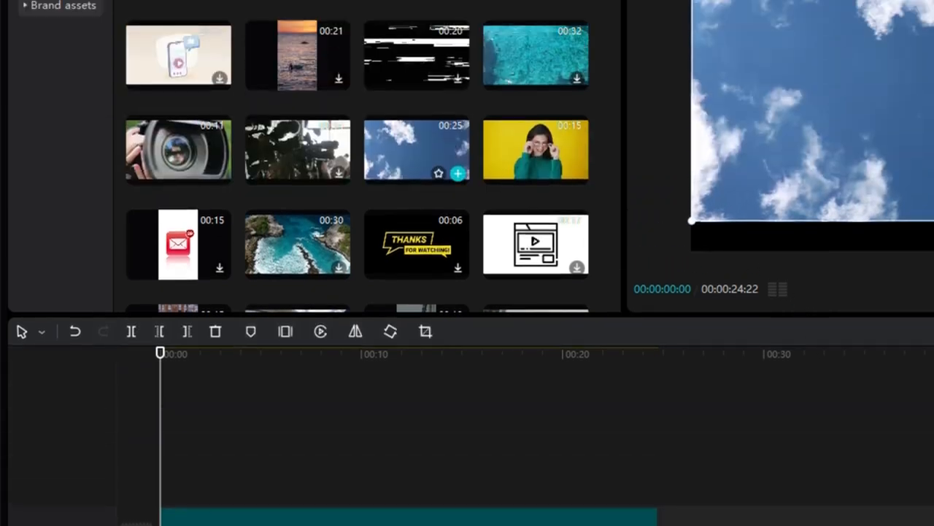
Step: Add a default text above the Blue Sky Video from 00:00:00:00 and extend it to the end of the clip
click(133, 60)
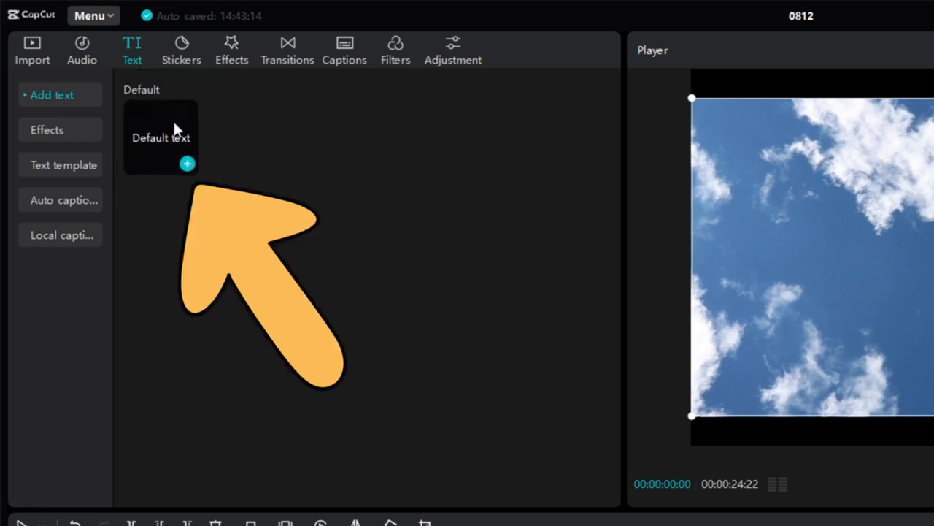
drag(173, 121, 230, 296)
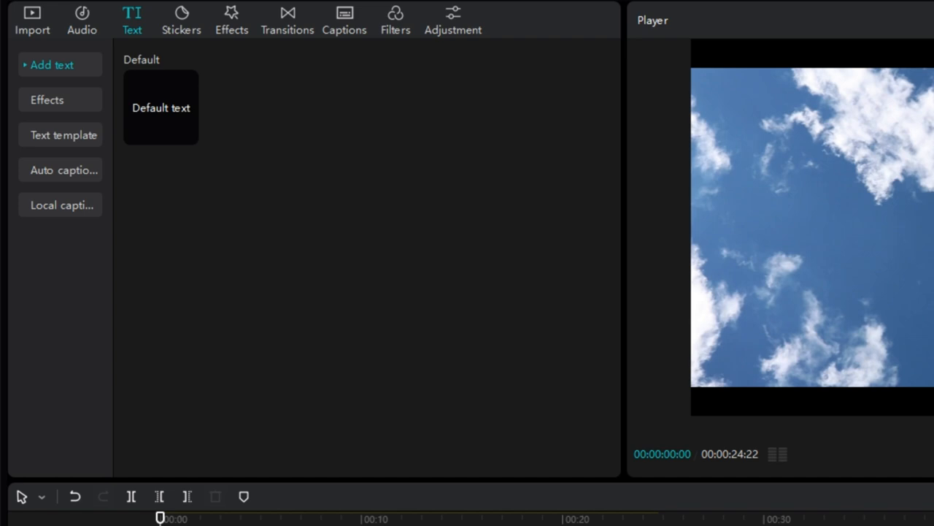
click(221, 297)
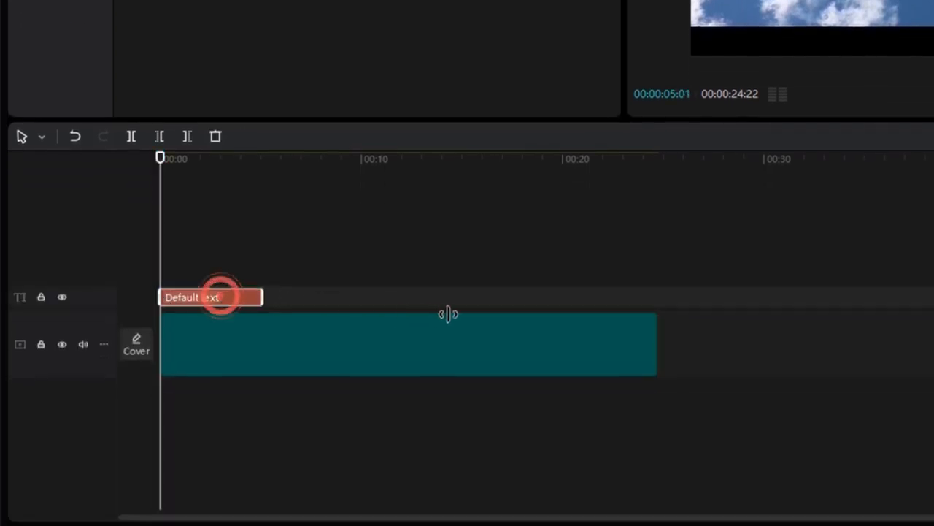
drag(448, 313, 652, 297)
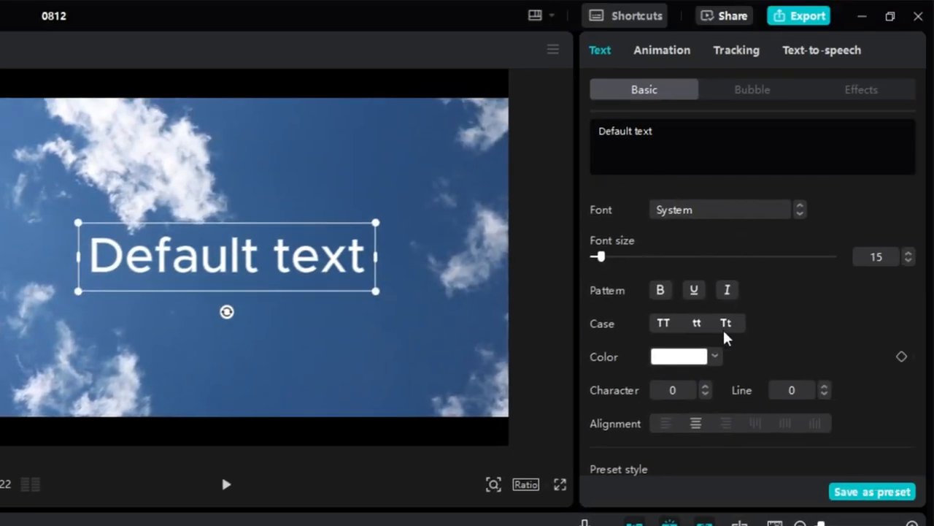
Step: Apply the preset style with black letters and a white outline to the default text
scroll(818, 332, down, 5)
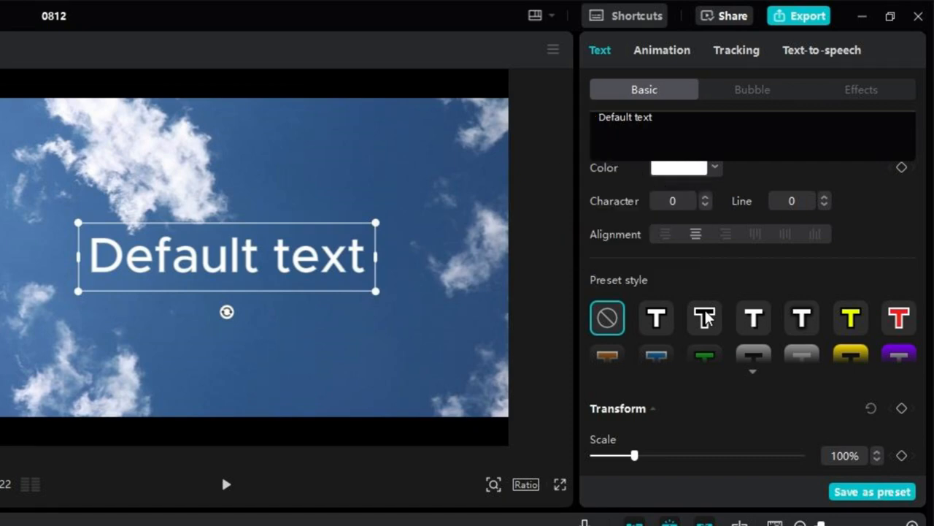
click(702, 315)
scroll(719, 369, down, 10)
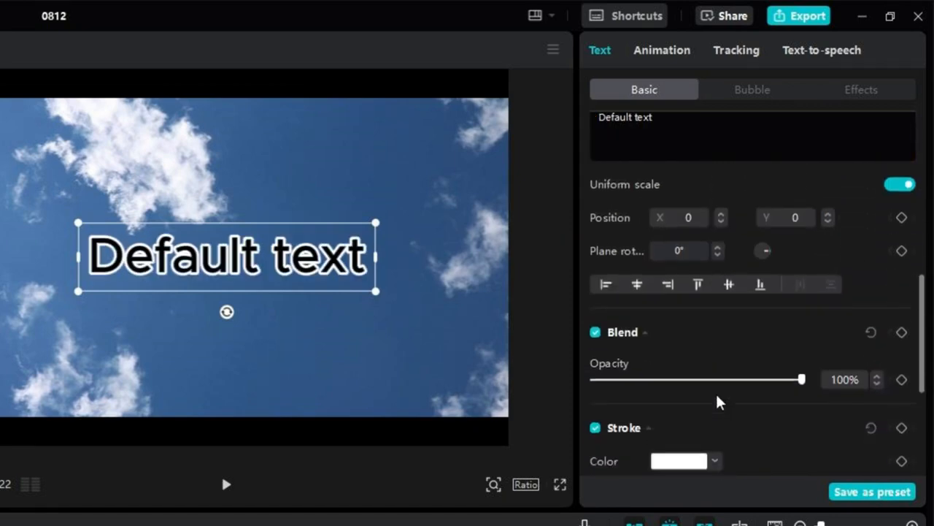
Step: Turn on a white glow for the text and lower its intensity below 50
scroll(715, 378, down, 4)
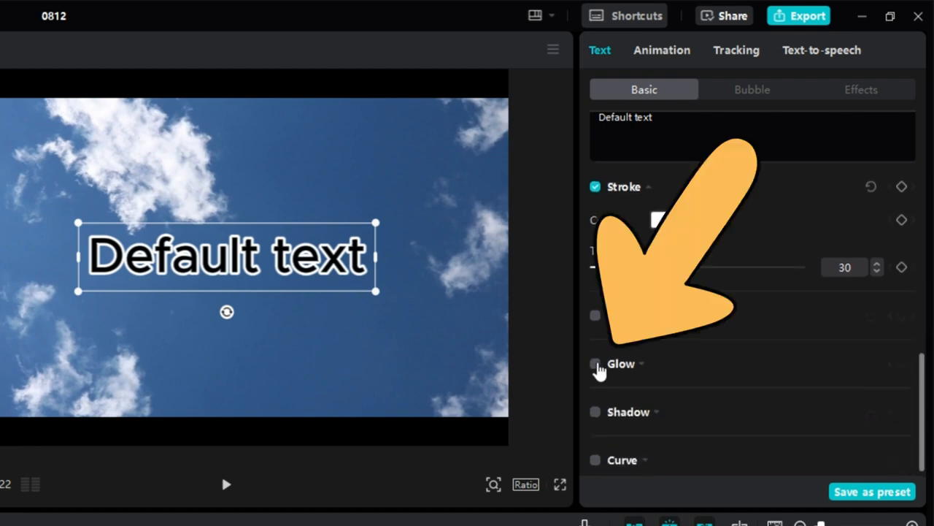
click(596, 363)
scroll(661, 369, down, 3)
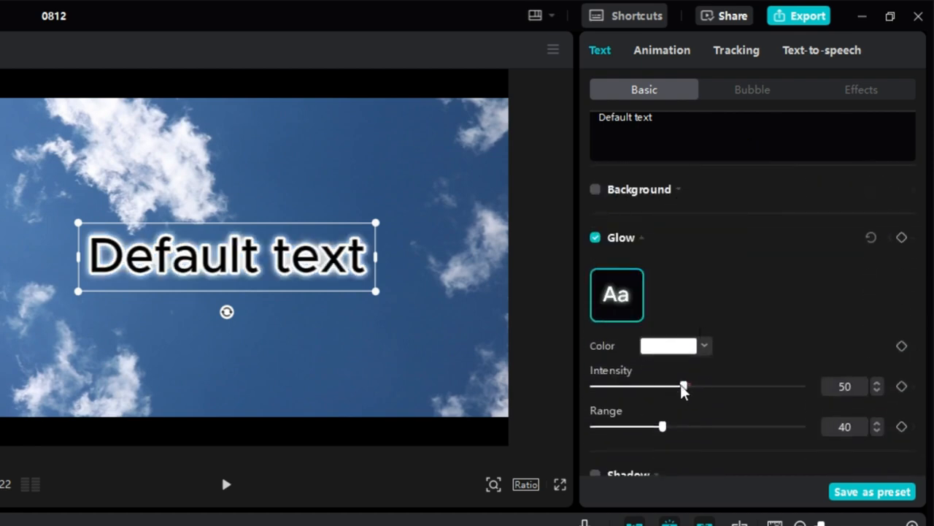
drag(682, 386, 657, 387)
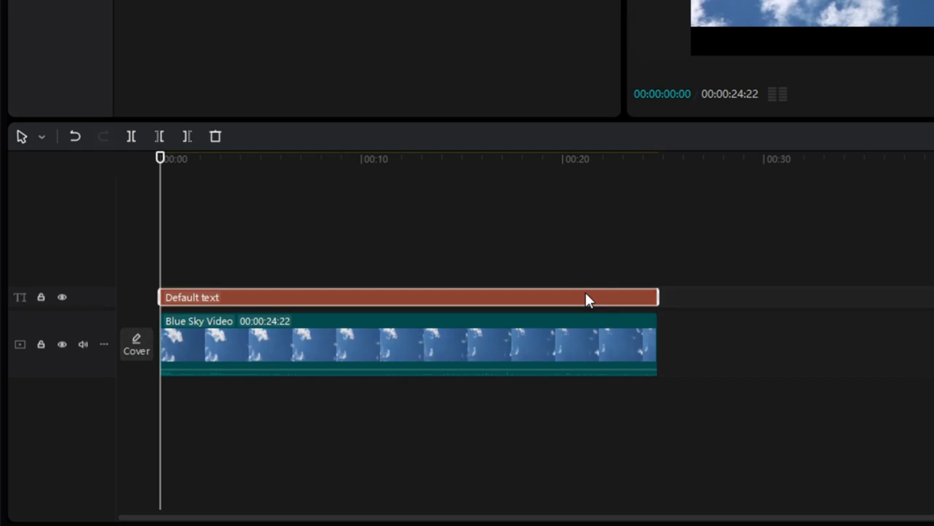
Step: Convert the text clip into a compound clip and apply a Mirror mask to it
right_click(586, 297)
click(622, 370)
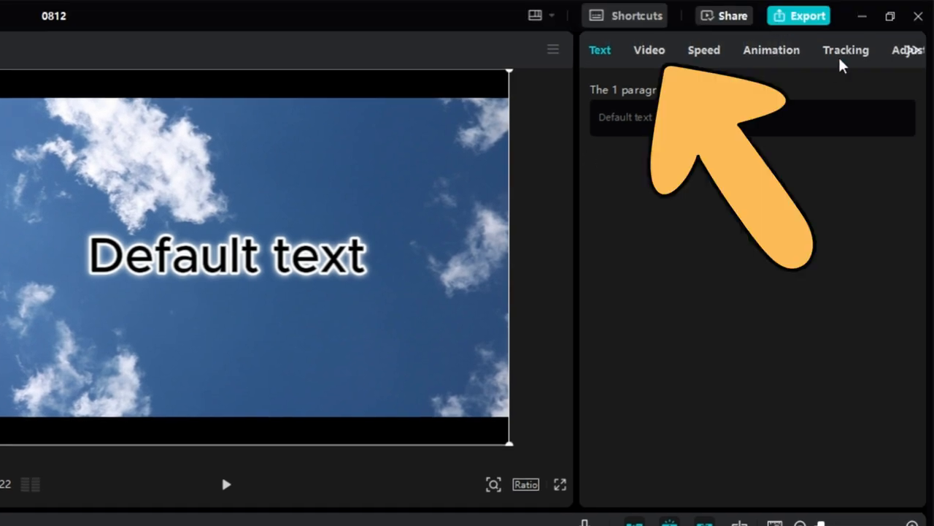
click(644, 58)
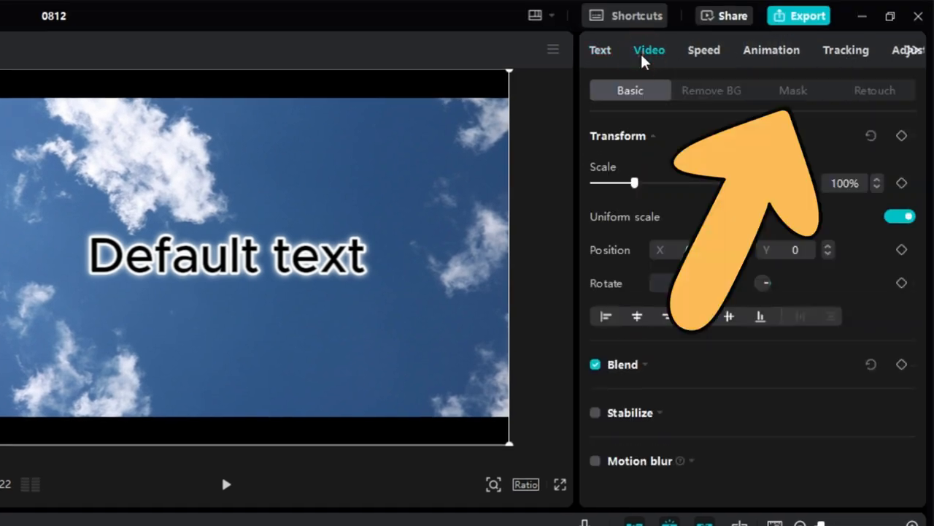
click(795, 94)
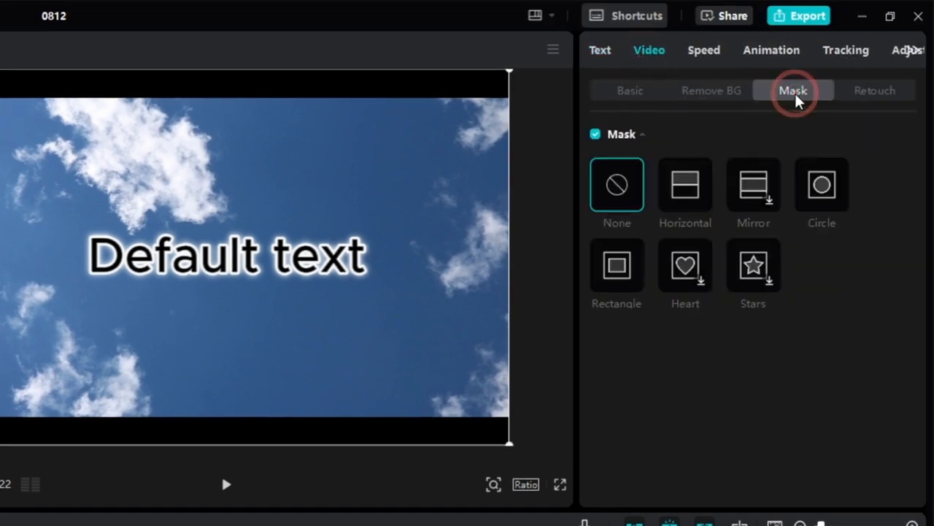
click(757, 199)
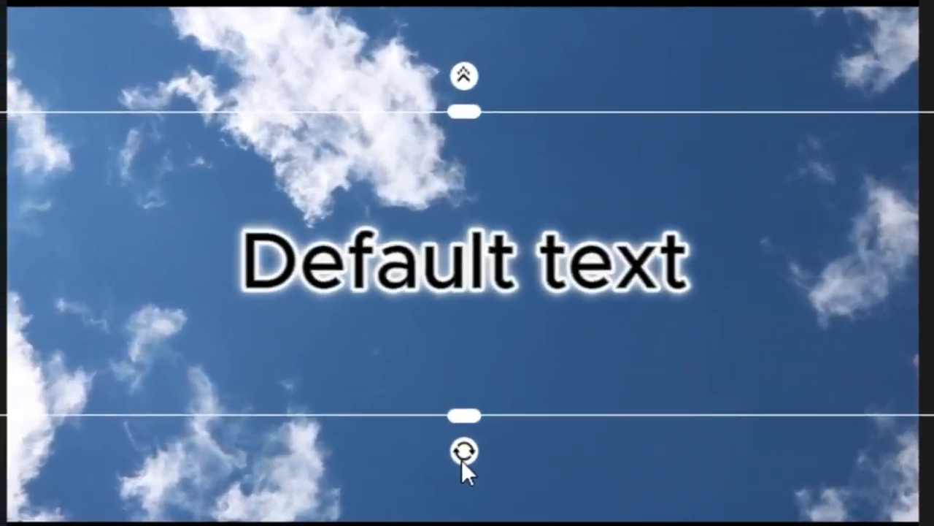
Step: Rotate the Mirror mask to -75° and move it left of the text to about X -610
drag(227, 373, 246, 390)
drag(495, 462, 655, 320)
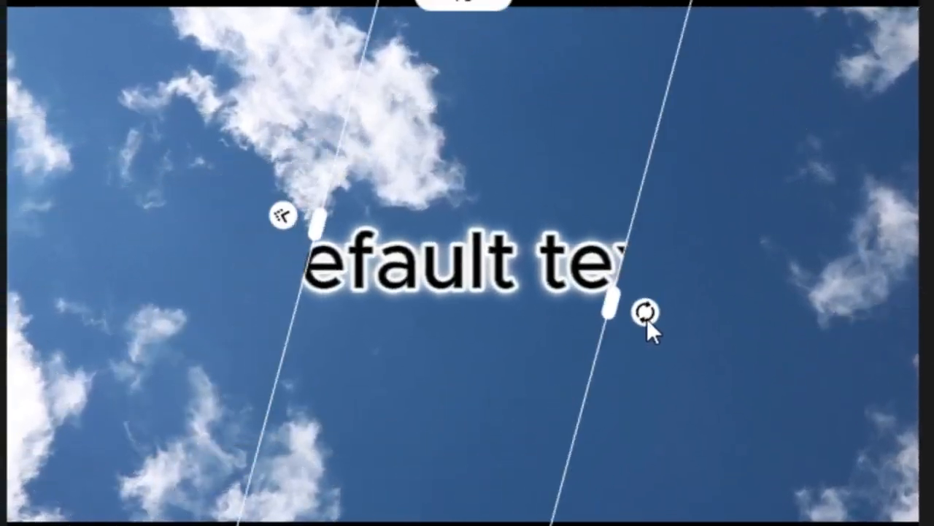
drag(609, 301, 152, 281)
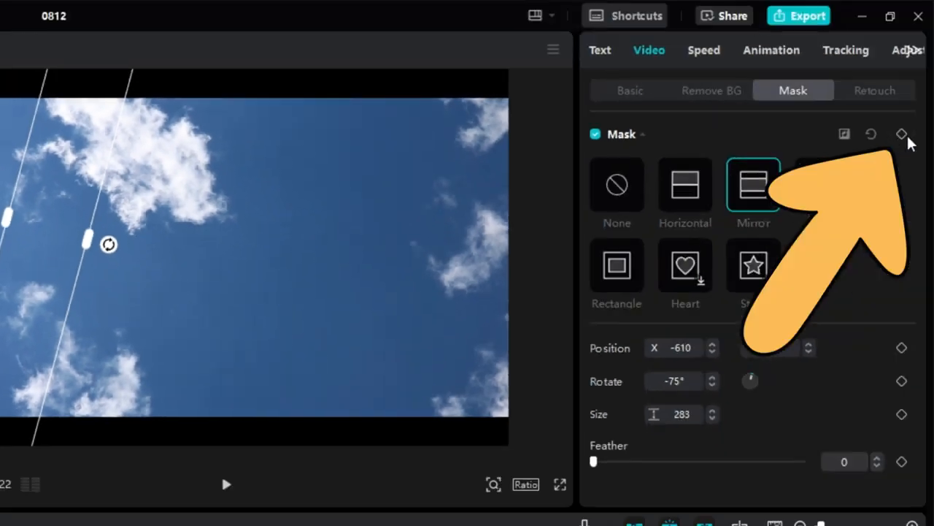
Step: Add a mask keyframe to the compound clip at 00:00:00:00 and move the playhead to 00:00:10:02
click(903, 134)
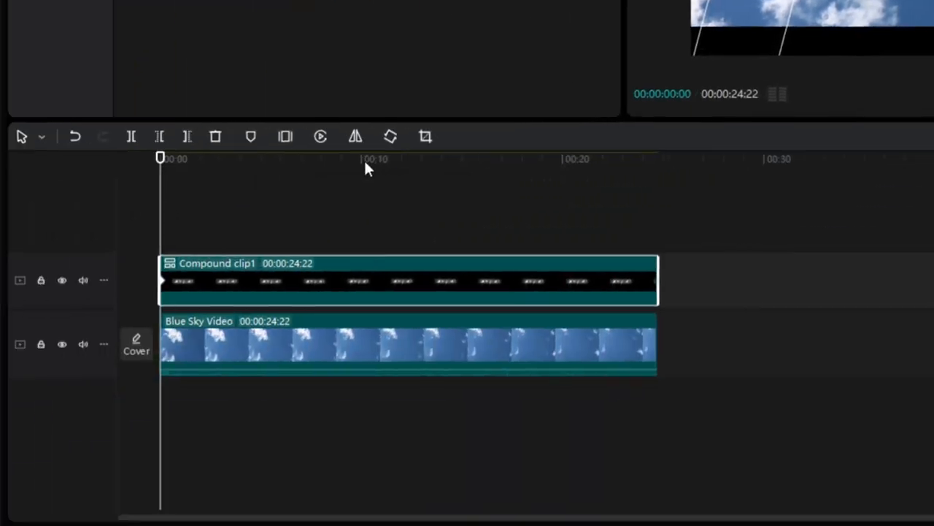
click(364, 162)
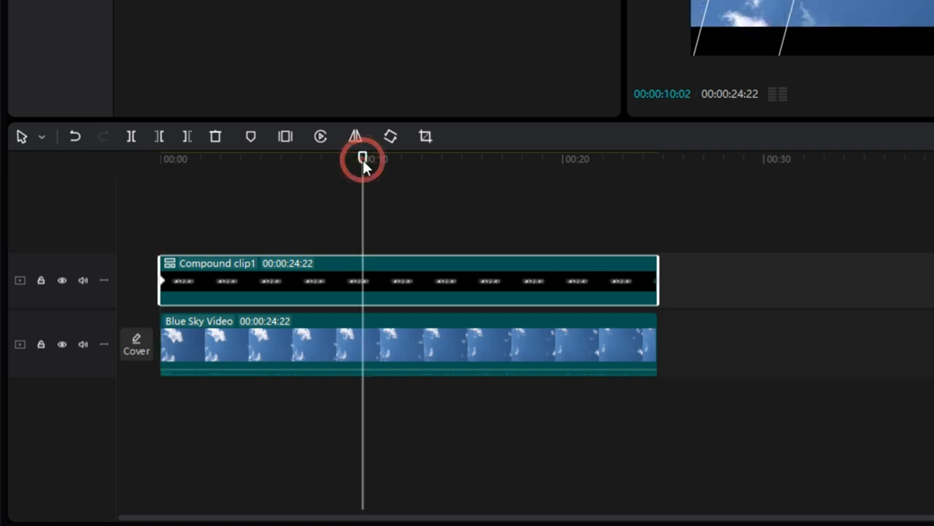